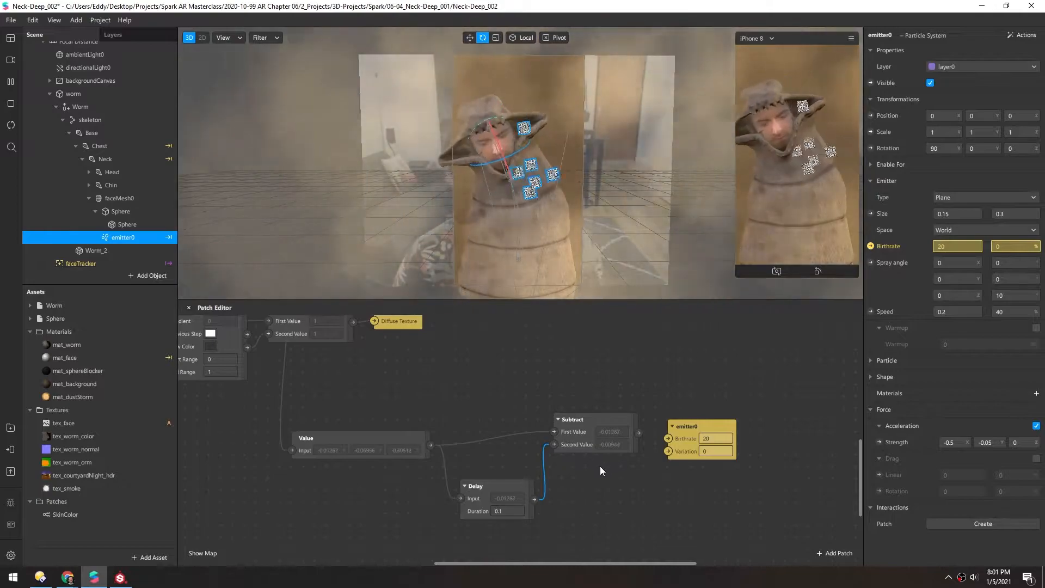
Step: Add a Multiply patch fed by the output of the Subtract patch
{"action": "mouse_move", "coordinate": [560, 439]}
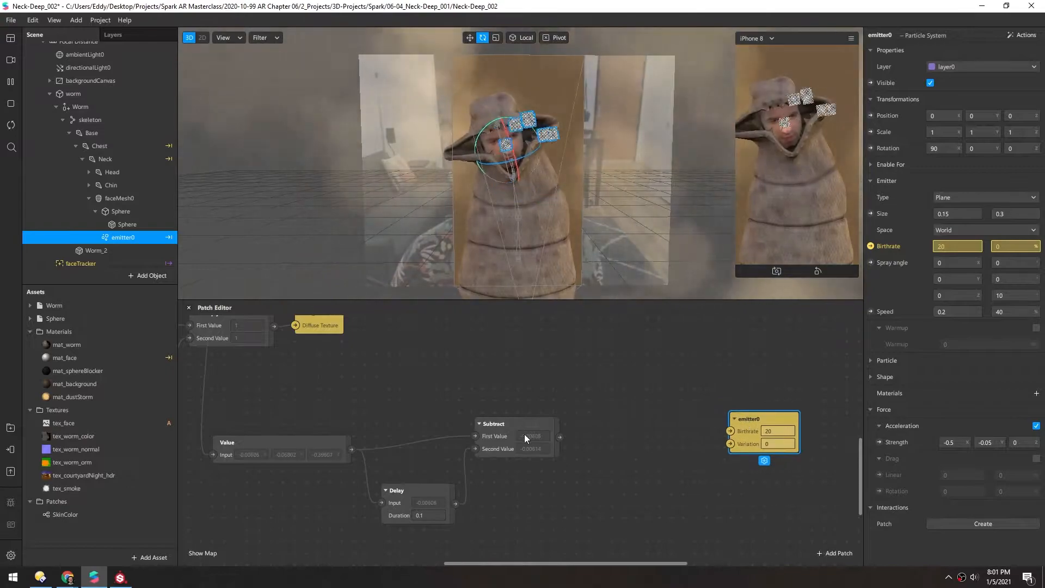
{"action": "left_click_drag", "start_coordinate": [560, 438], "coordinate": [606, 427]}
{"action": "type", "text": "mul"}
{"action": "key", "text": "Return"}
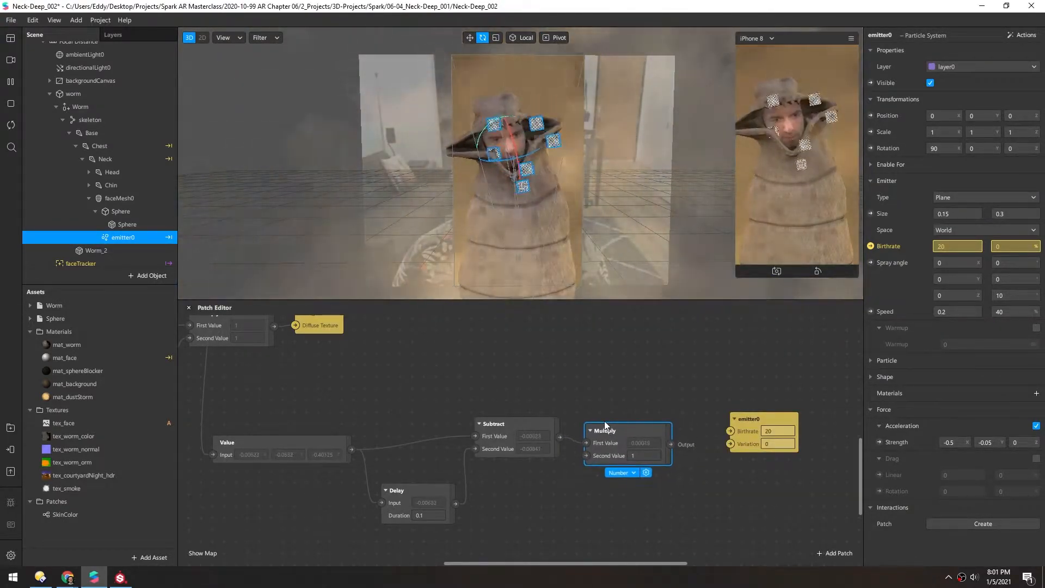
Step: Move the emitter0 patch farther from the Multiply patch and set Multiply's second value to 1000
{"action": "left_click_drag", "start_coordinate": [569, 488], "coordinate": [426, 501]}
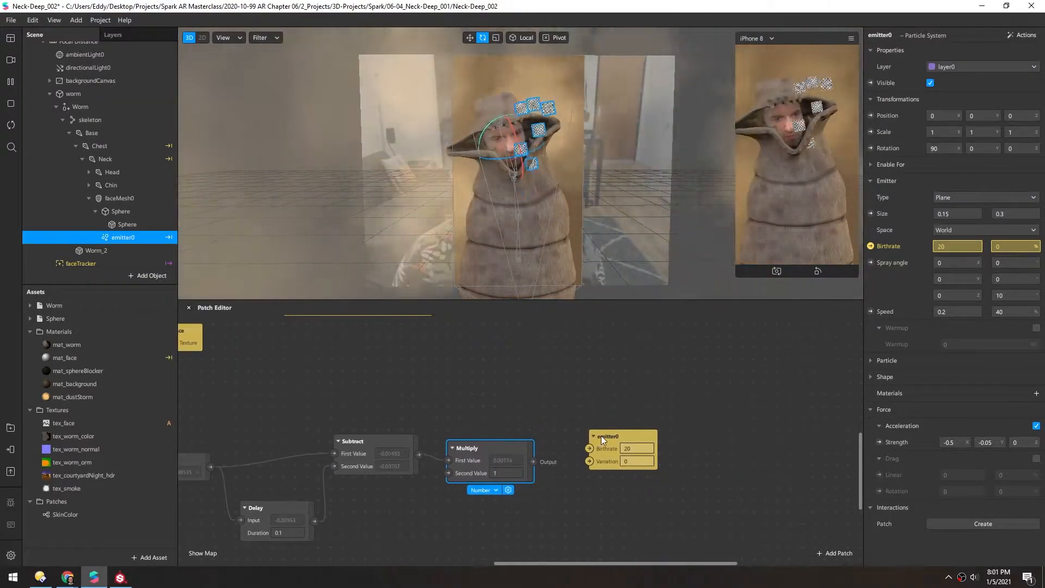
{"action": "left_click_drag", "start_coordinate": [662, 451], "coordinate": [660, 454]}
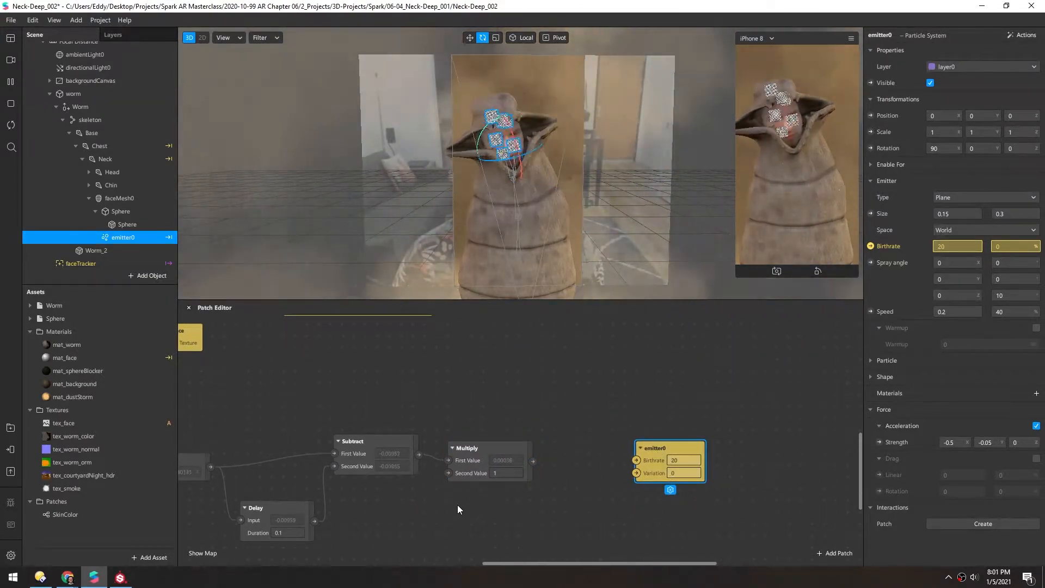
{"action": "left_click_drag", "start_coordinate": [451, 508], "coordinate": [480, 488]}
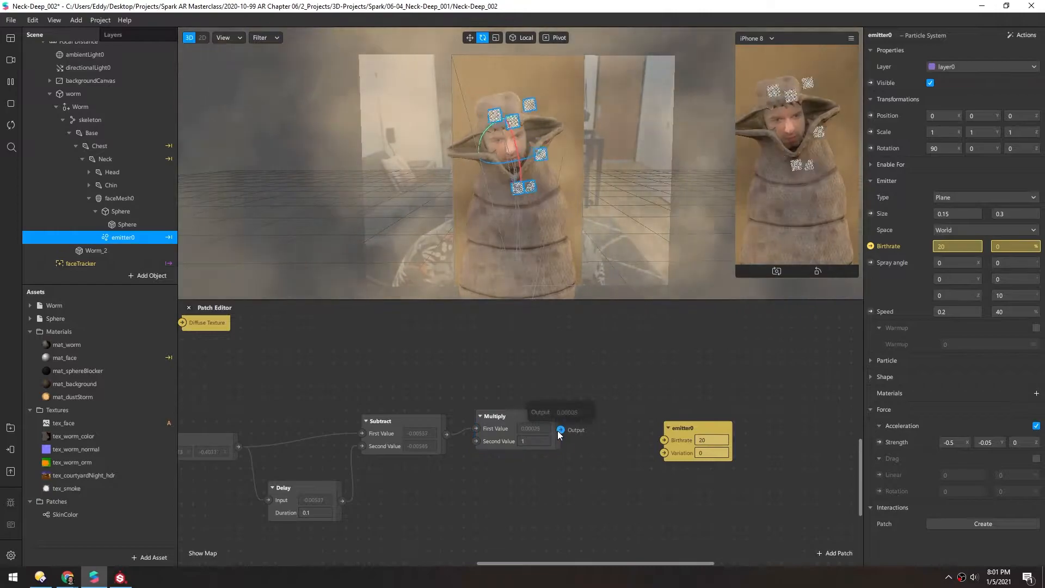
{"action": "type", "text": "0"}
{"action": "left_click", "coordinate": [544, 473]}
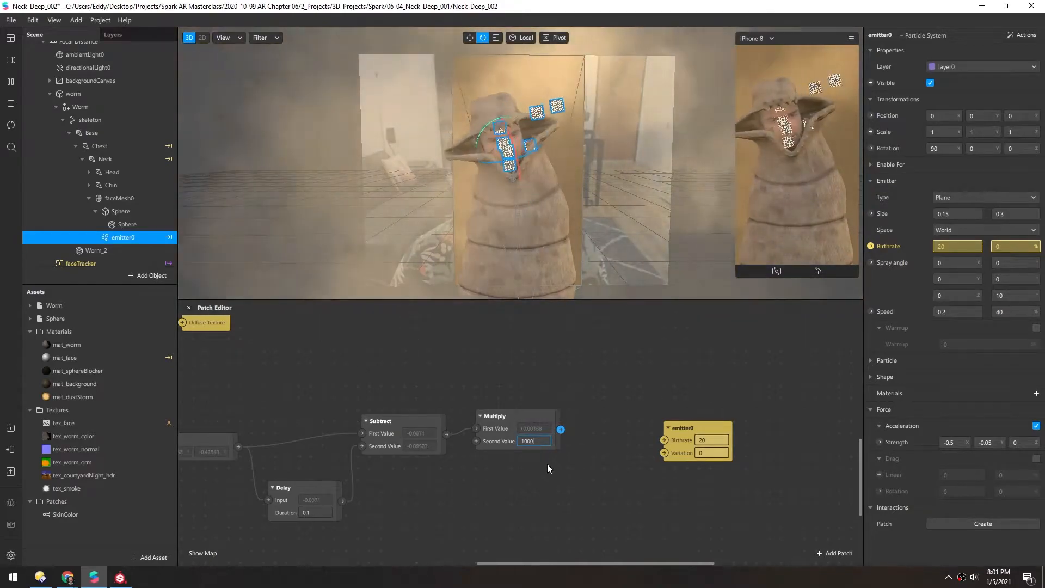
{"action": "left_click", "coordinate": [528, 461]}
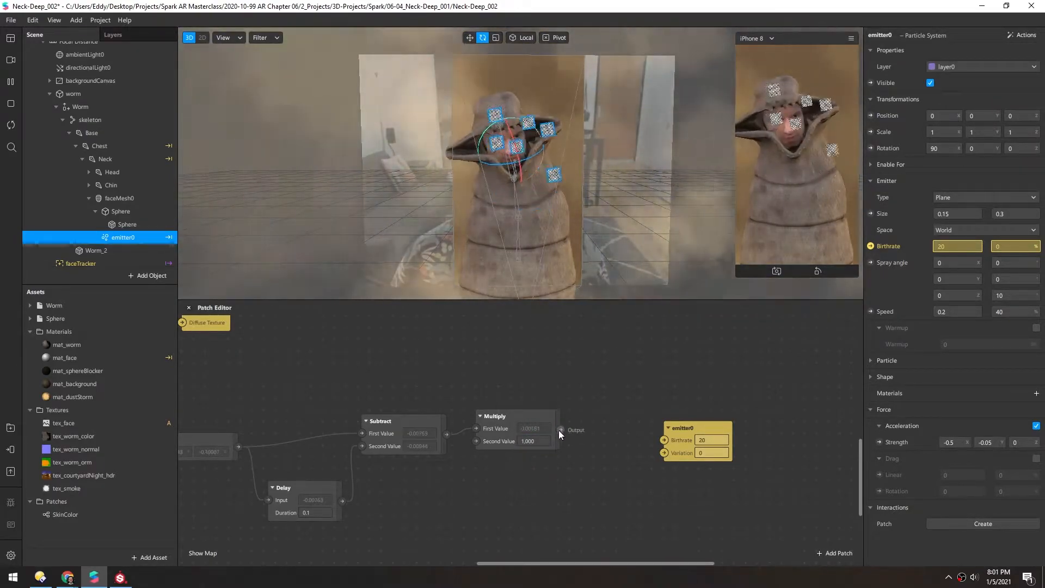
Step: Change the Subtract patch's data type to Vector 3 and reposition the patch slightly beside Delay
{"action": "mouse_move", "coordinate": [561, 430]}
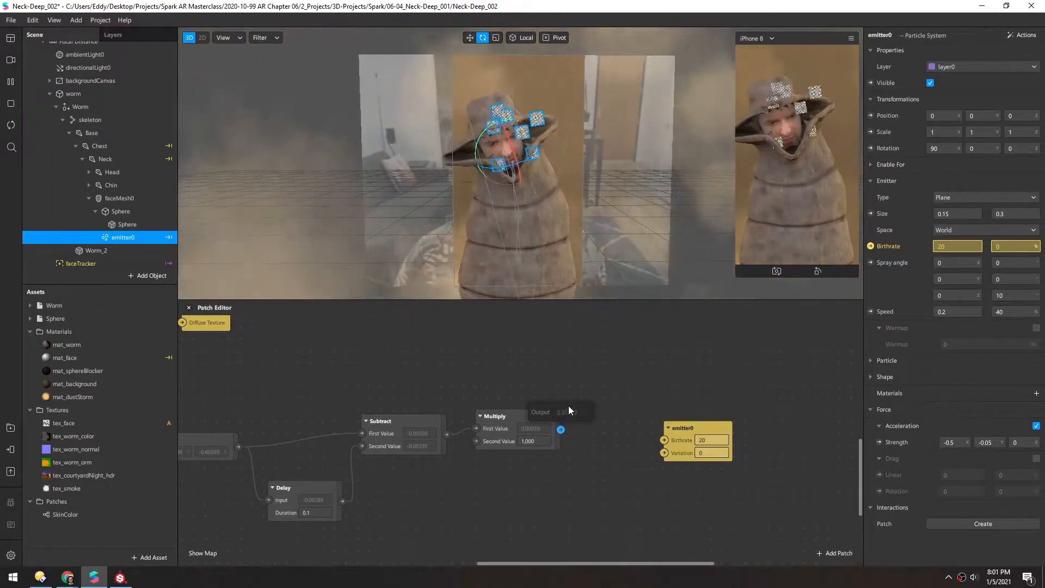
{"action": "middle_click_drag", "start_coordinate": [646, 463], "coordinate": [593, 459]}
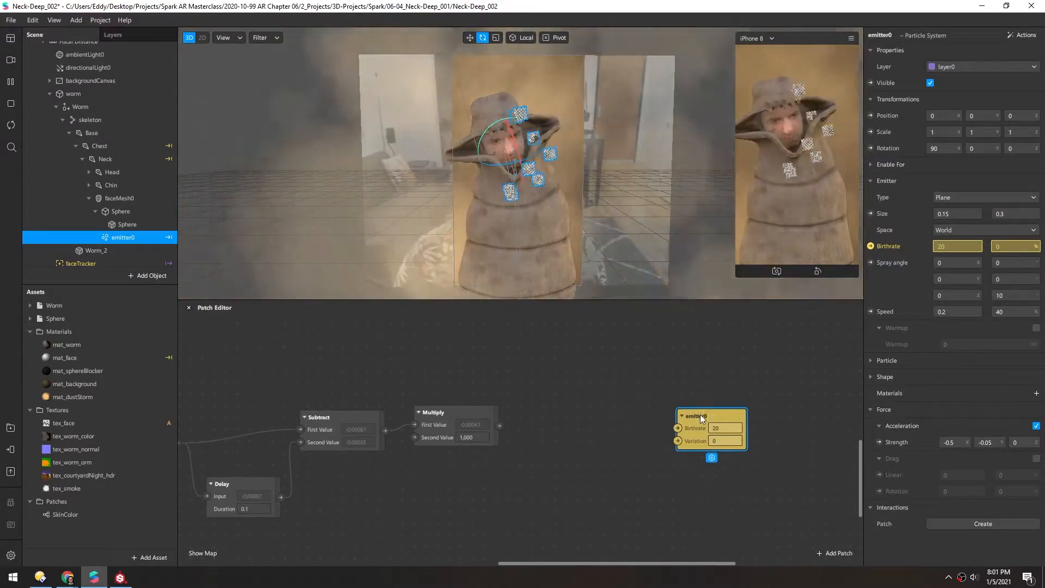
{"action": "scroll", "coordinate": [704, 413], "scroll_direction": "left", "scroll_amount": 5}
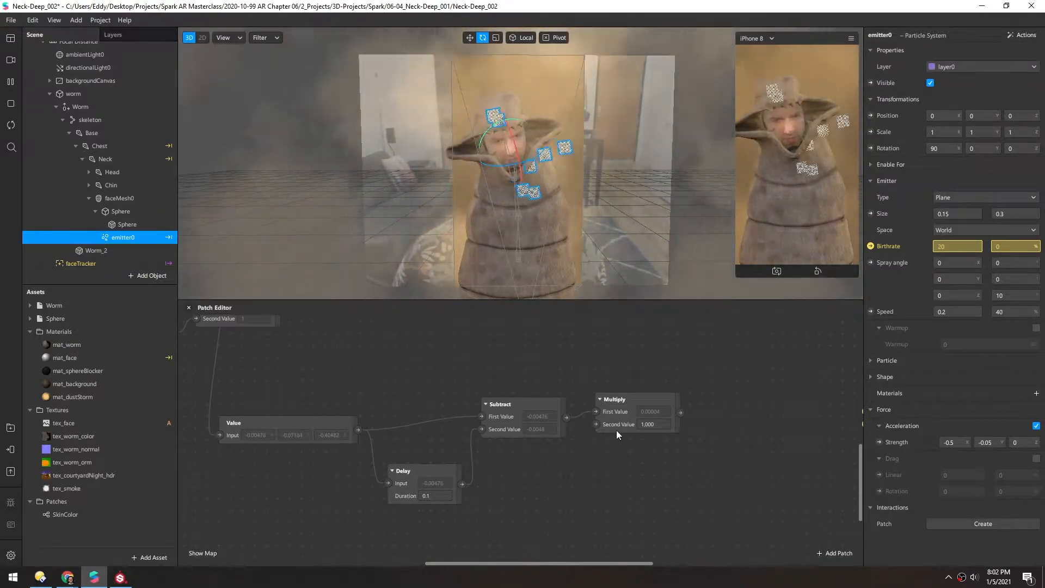
{"action": "middle_click_drag", "start_coordinate": [510, 367], "coordinate": [477, 348]}
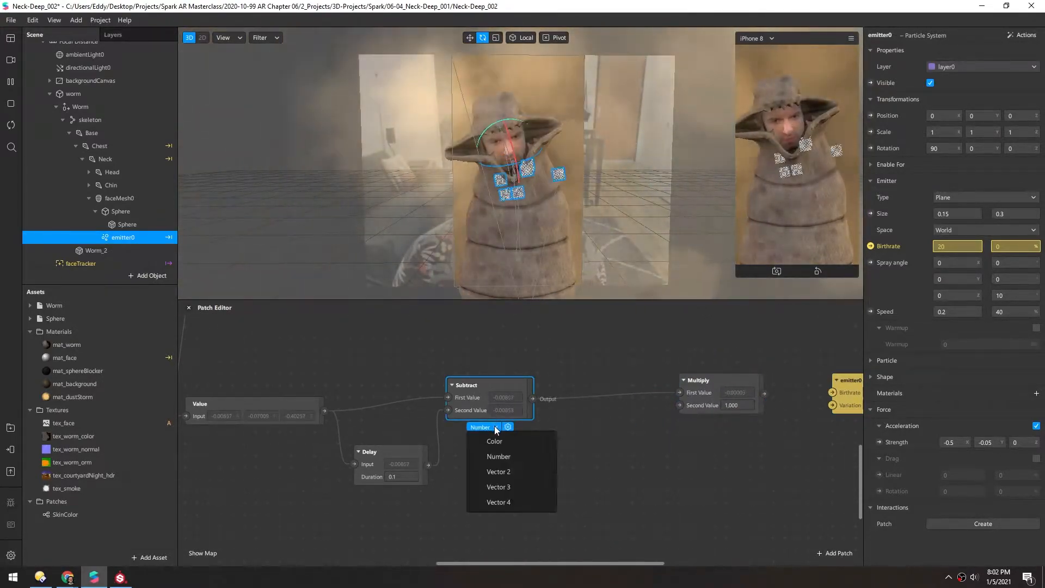
{"action": "left_click", "coordinate": [495, 425]}
{"action": "left_click", "coordinate": [493, 485]}
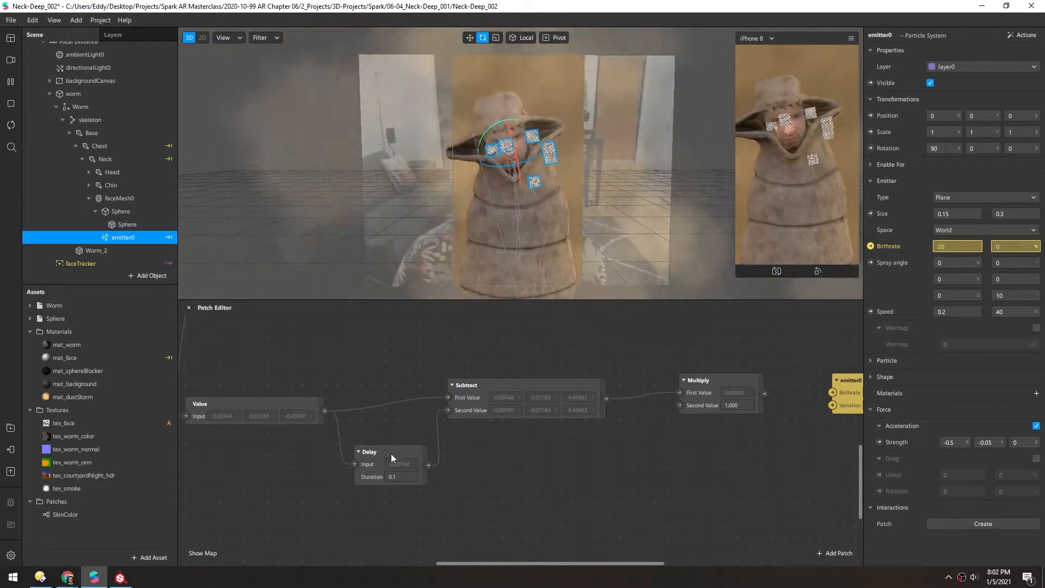
{"action": "left_click_drag", "start_coordinate": [465, 400], "coordinate": [454, 407]}
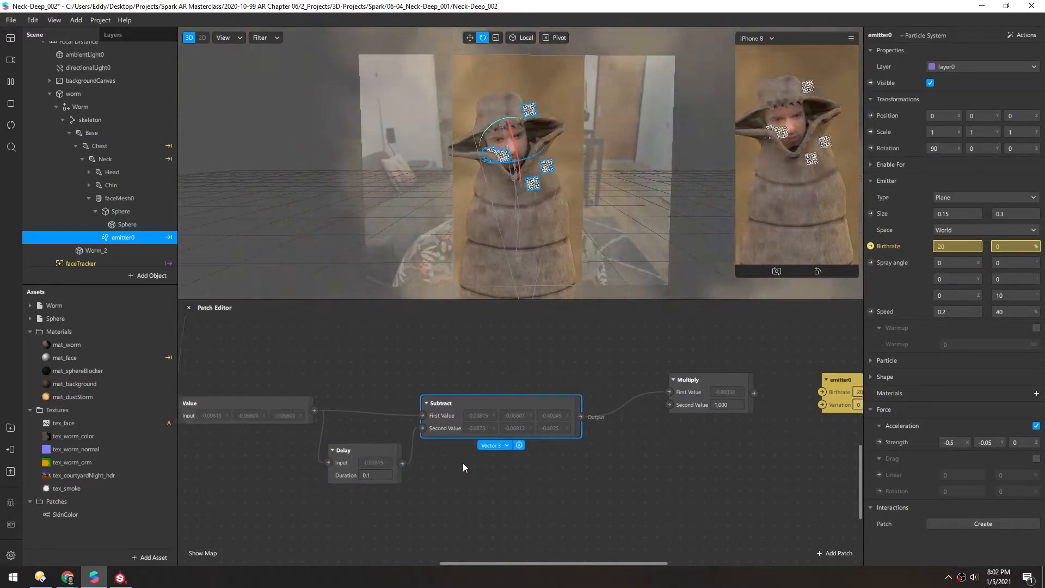
Step: Change the Multiply patch's data type to Vector 3 and place it close to the Subtract patch
{"action": "scroll", "coordinate": [490, 463], "scroll_direction": "right", "scroll_amount": 3}
{"action": "left_click", "coordinate": [599, 377]}
{"action": "left_click", "coordinate": [622, 420]}
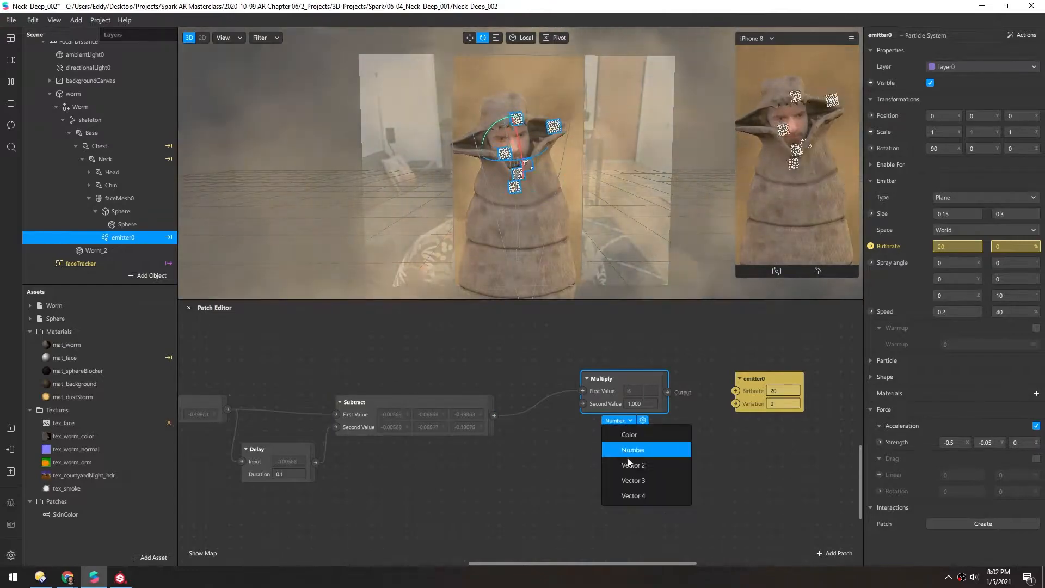
{"action": "left_click", "coordinate": [626, 480]}
{"action": "left_click_drag", "start_coordinate": [618, 378], "coordinate": [575, 415]}
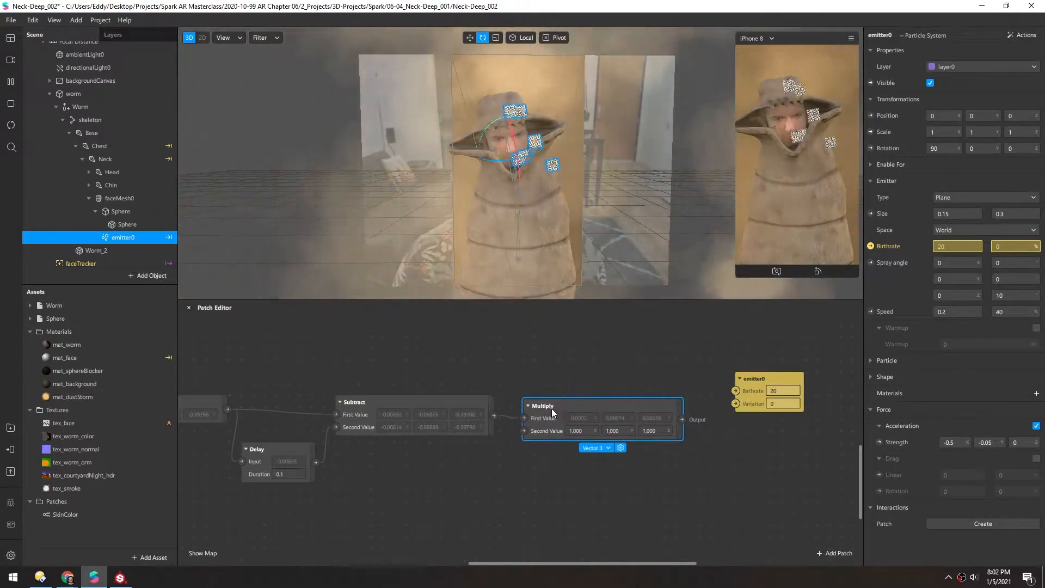
Step: Make room before the emitter0 patch, add a Swizzle patch fed by the Multiply output, and align it beside Multiply
{"action": "scroll", "coordinate": [410, 462], "scroll_direction": "right", "scroll_amount": 2}
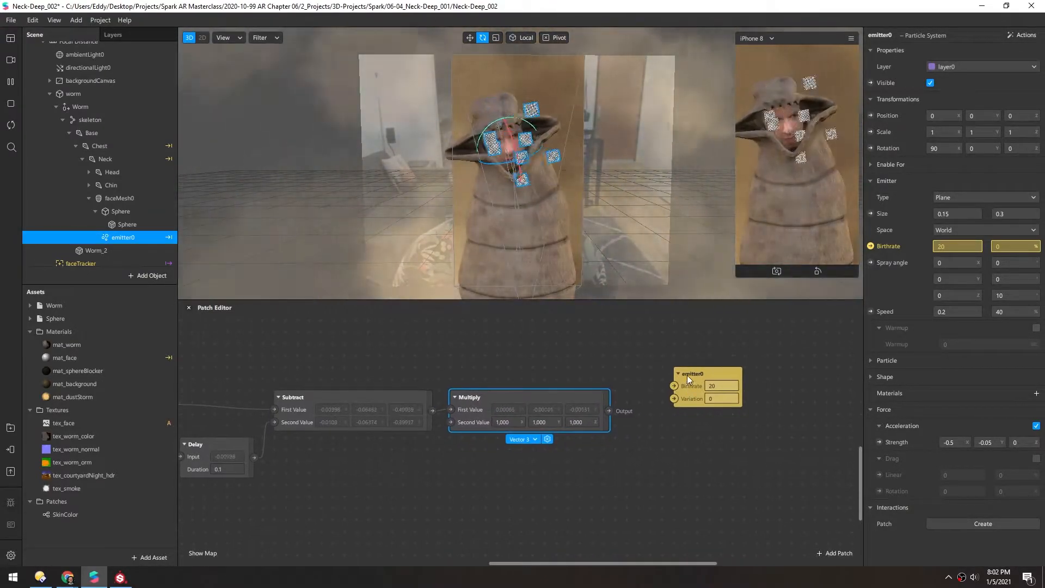
{"action": "left_click_drag", "start_coordinate": [779, 402], "coordinate": [798, 401]}
{"action": "scroll", "coordinate": [615, 420], "scroll_direction": "right", "scroll_amount": 3}
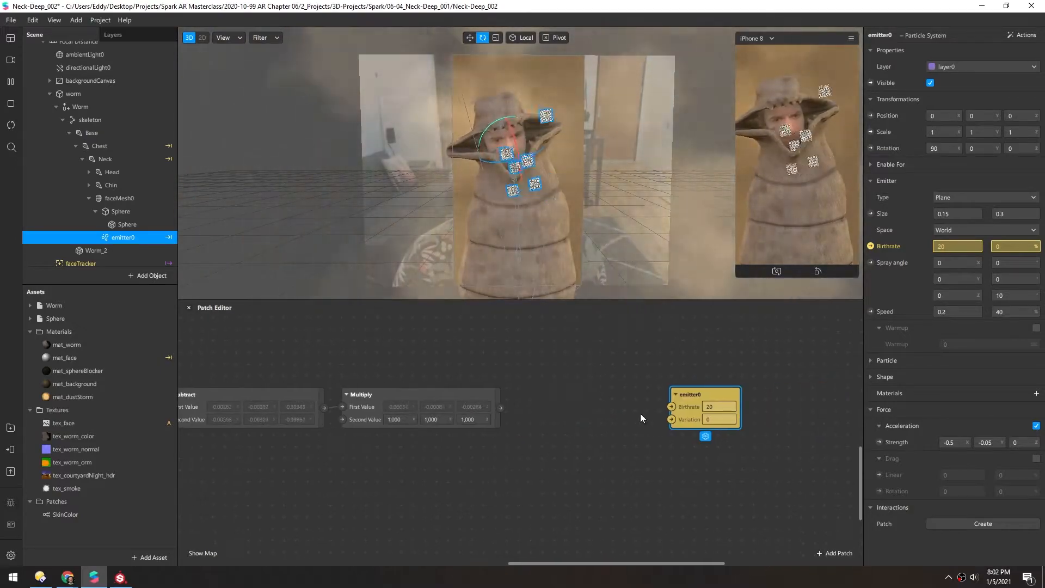
{"action": "scroll", "coordinate": [479, 458], "scroll_direction": "left", "scroll_amount": 1}
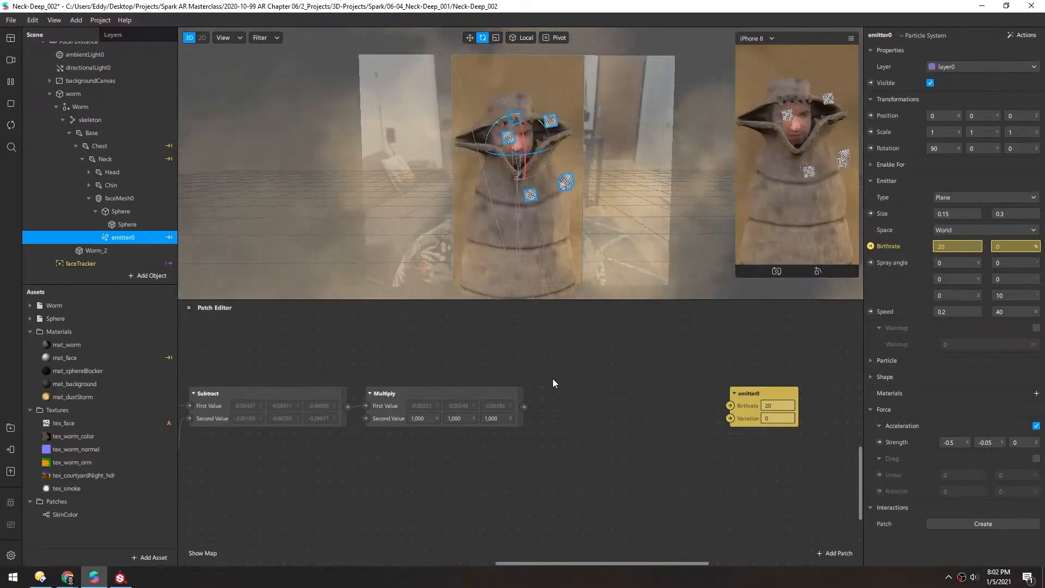
{"action": "left_click_drag", "start_coordinate": [524, 406], "coordinate": [586, 404]}
{"action": "type", "text": "swizzle"}
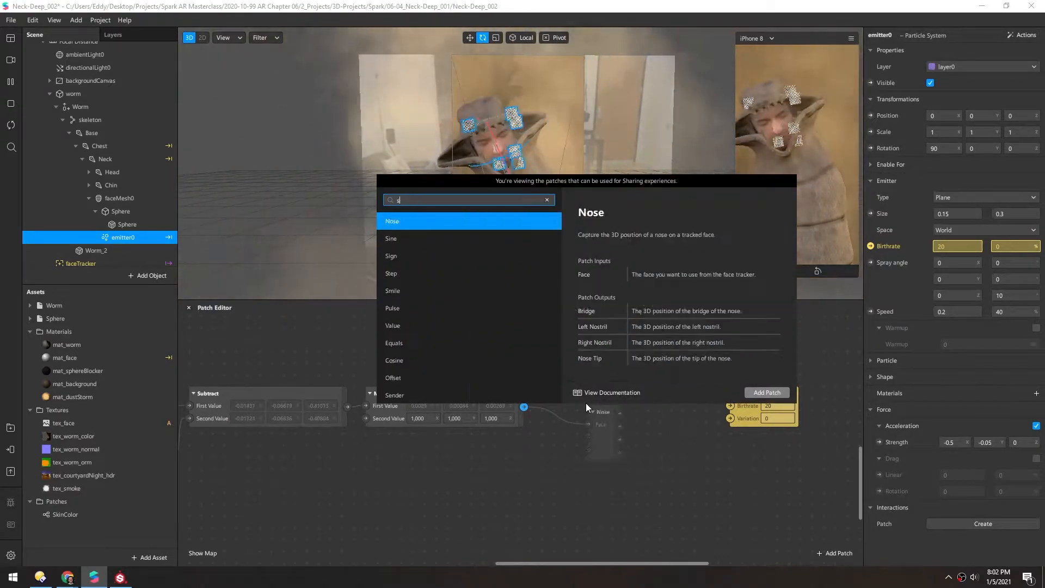
{"action": "key", "text": "Return"}
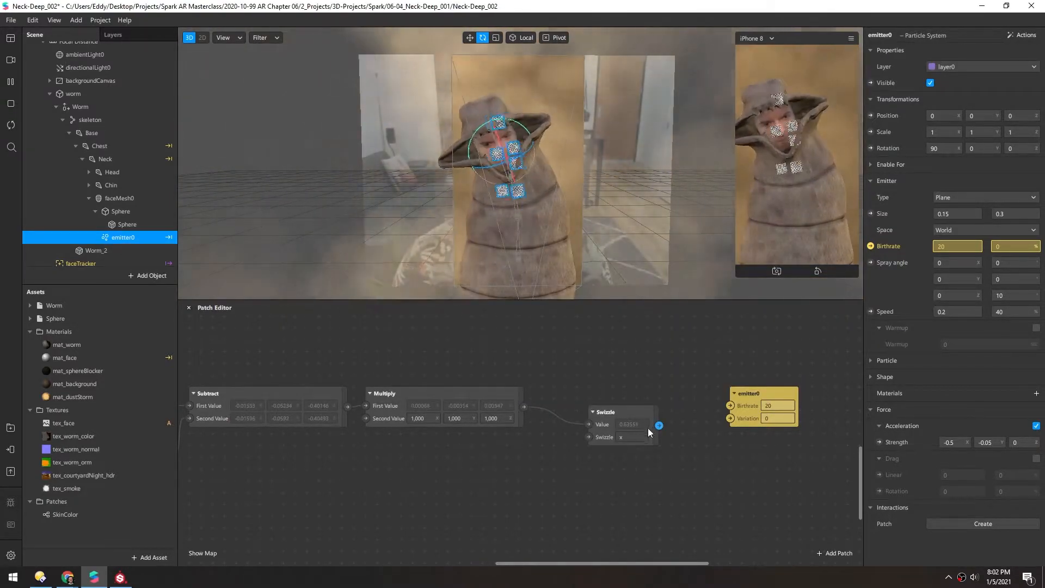
{"action": "left_click", "coordinate": [603, 413]}
{"action": "left_click_drag", "start_coordinate": [603, 413], "coordinate": [556, 394]}
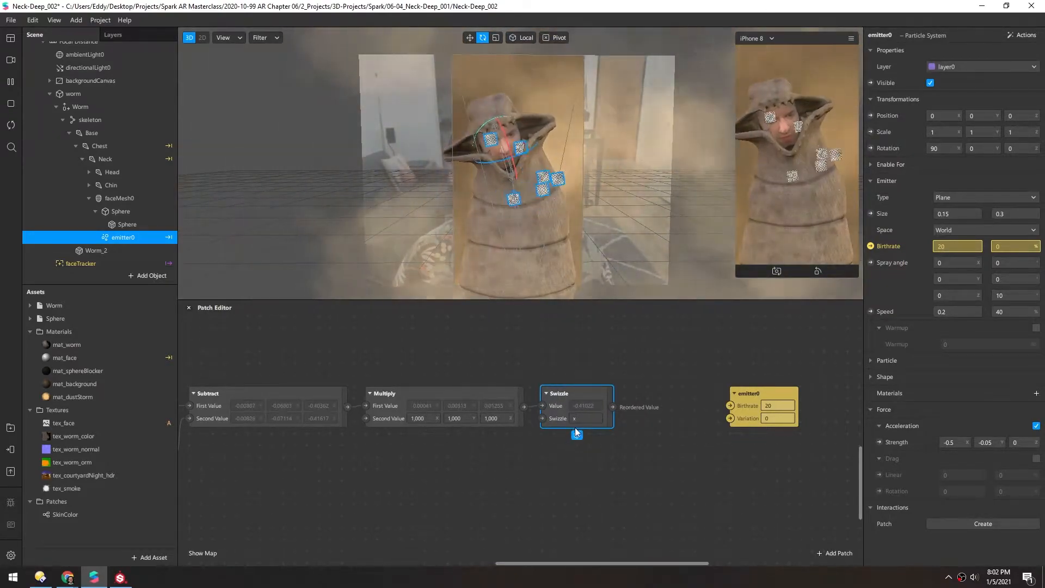
Step: Connect the Swizzle patch's reordered value to the Birthrate input of emitter0
{"action": "left_click_drag", "start_coordinate": [612, 407], "coordinate": [654, 403]}
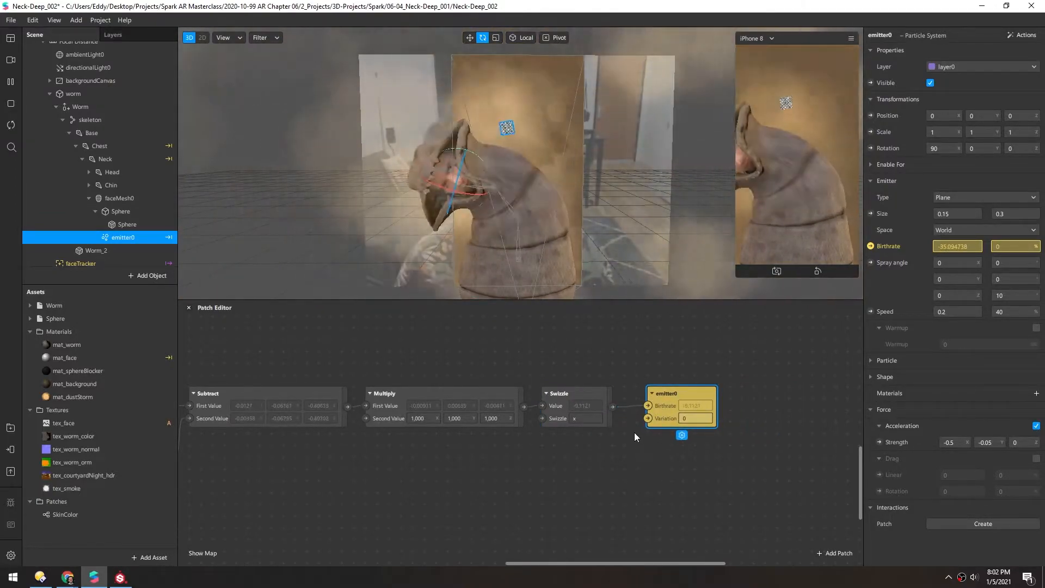
{"action": "scroll", "coordinate": [494, 469], "scroll_direction": "left", "scroll_amount": 2}
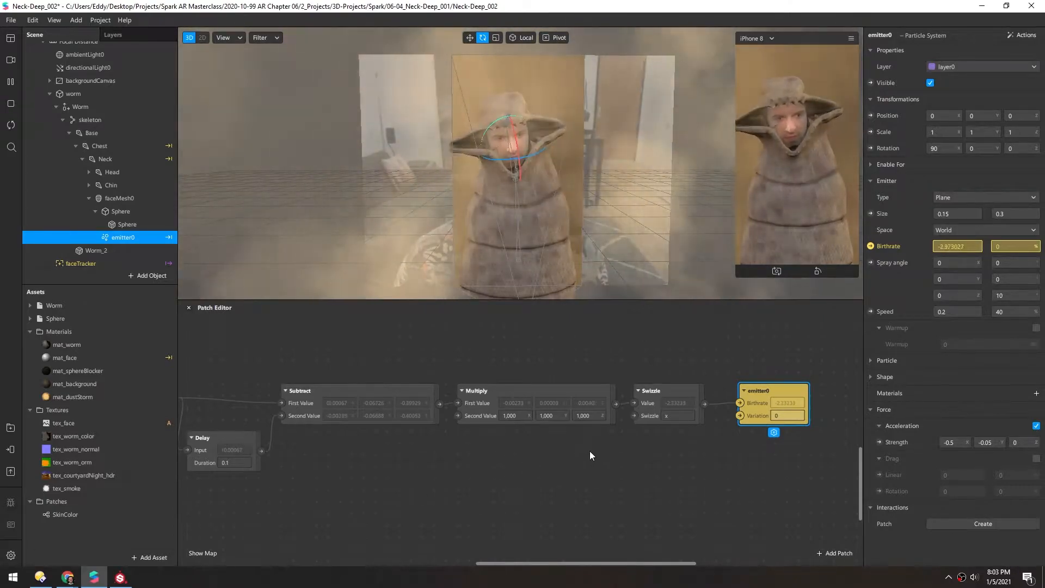
{"action": "left_click_drag", "start_coordinate": [596, 452], "coordinate": [452, 436]}
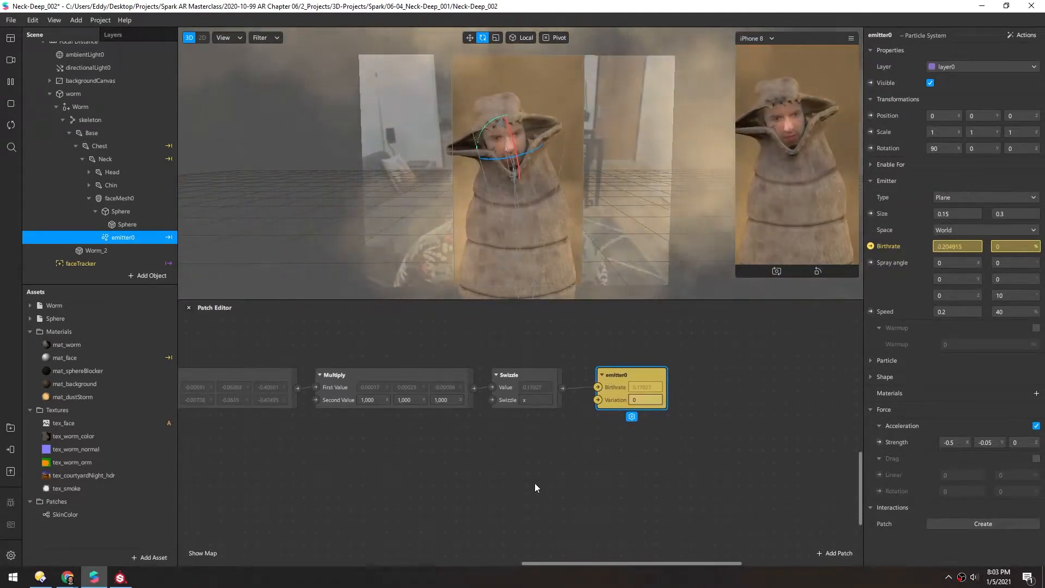
Step: Insert an Absolute patch between the Swizzle output and emitter0's Birthrate input, lining the patches up in a row
{"action": "left_click_drag", "start_coordinate": [614, 376], "coordinate": [768, 378]}
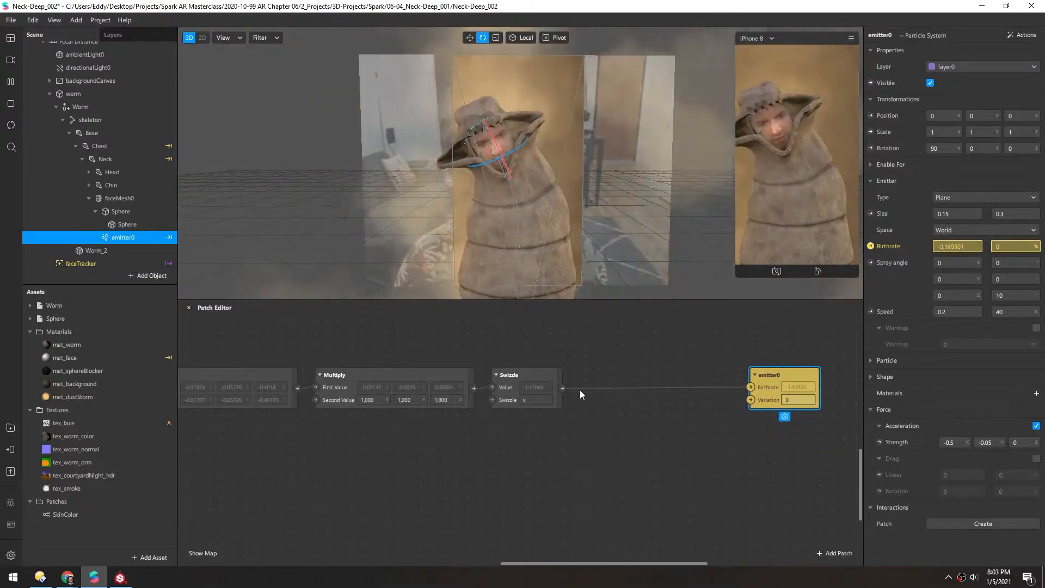
{"action": "left_click_drag", "start_coordinate": [561, 388], "coordinate": [587, 426]}
{"action": "type", "text": "a"}
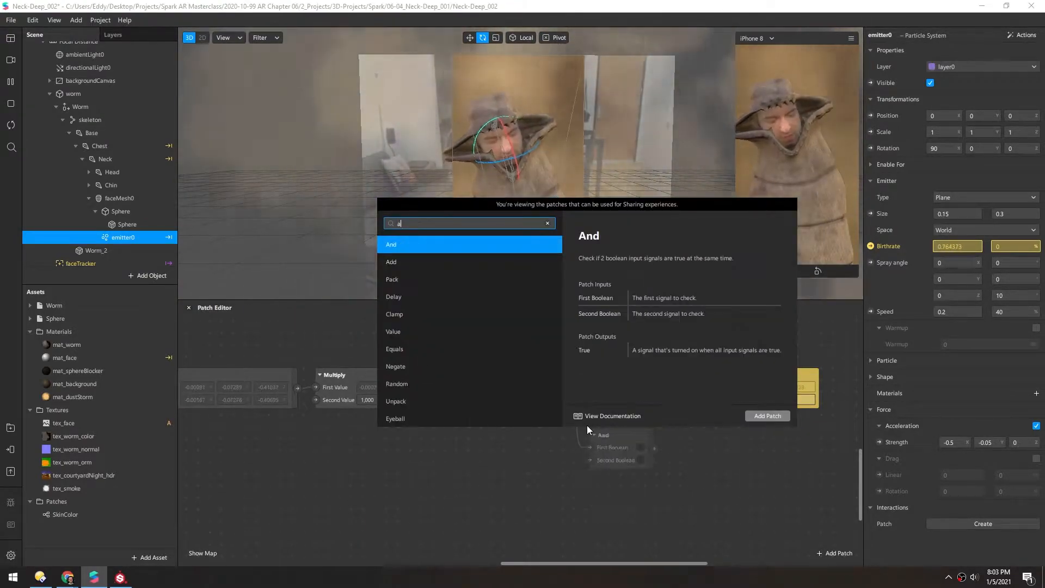
{"action": "type", "text": "bs"}
{"action": "key", "text": "Return"}
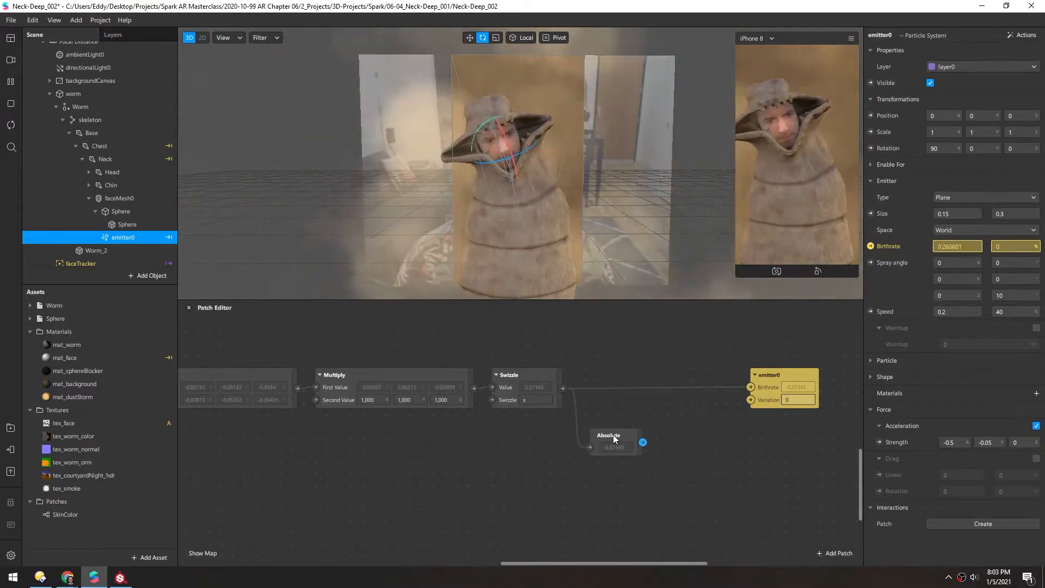
{"action": "left_click_drag", "start_coordinate": [613, 434], "coordinate": [608, 374]}
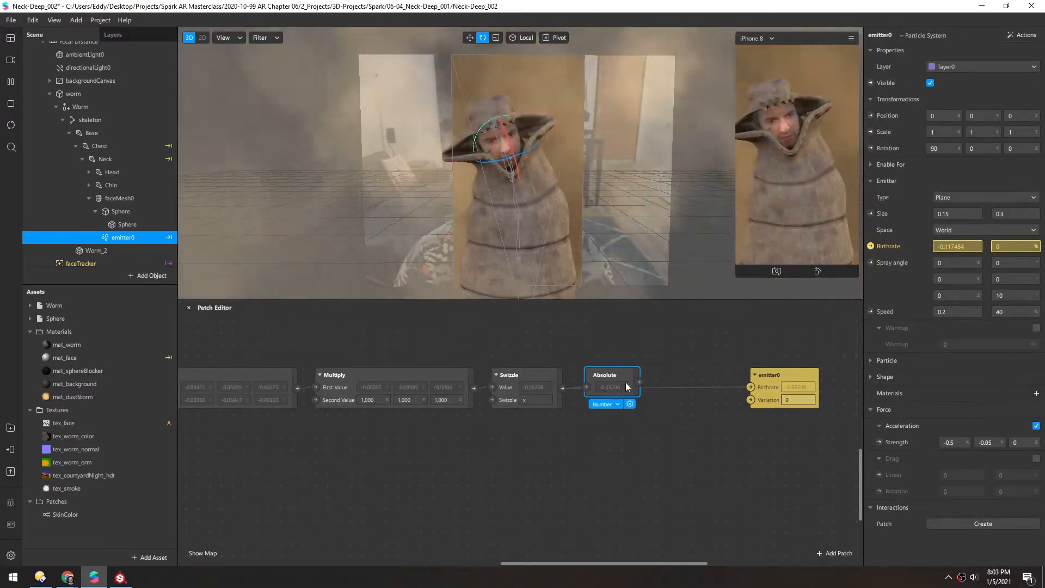
{"action": "left_click_drag", "start_coordinate": [769, 383], "coordinate": [688, 385]}
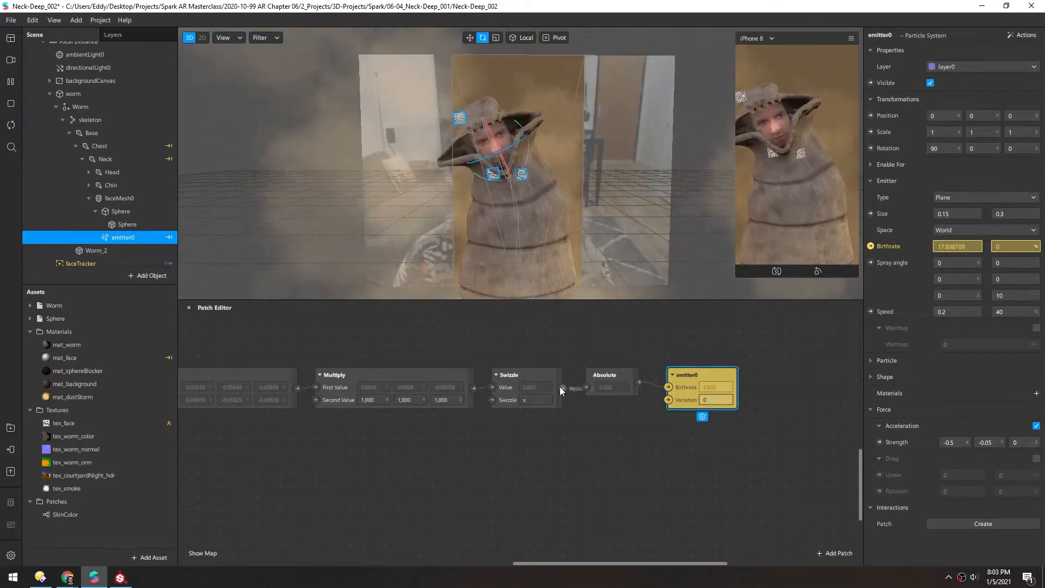
Step: Set the Multiply patch's second value to 2000 for X, 0 for Y and 0 for Z
{"action": "left_click_drag", "start_coordinate": [403, 440], "coordinate": [518, 439]}
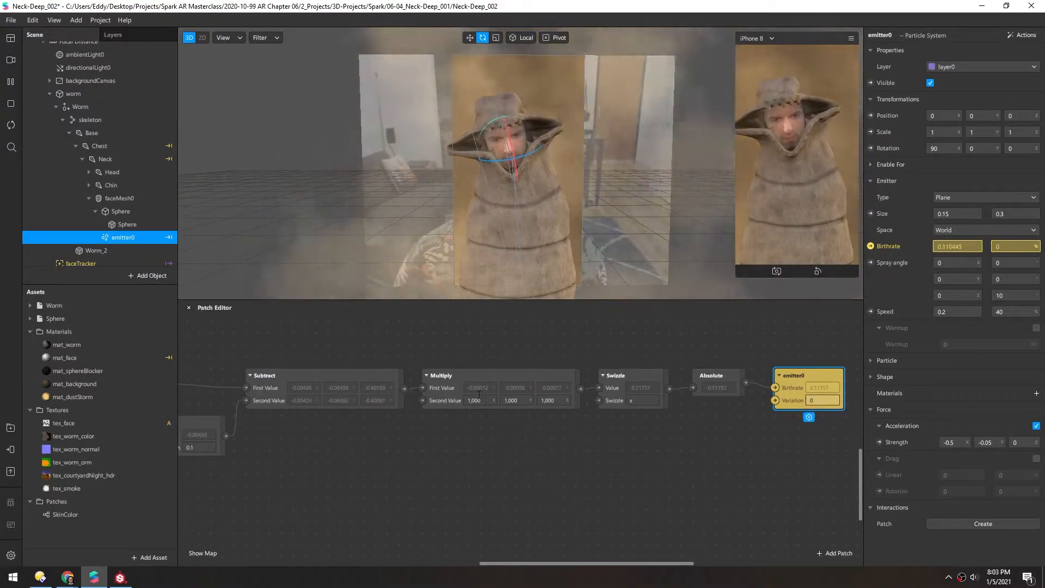
{"action": "double_click", "coordinate": [511, 401]}
{"action": "type", "text": "0"}
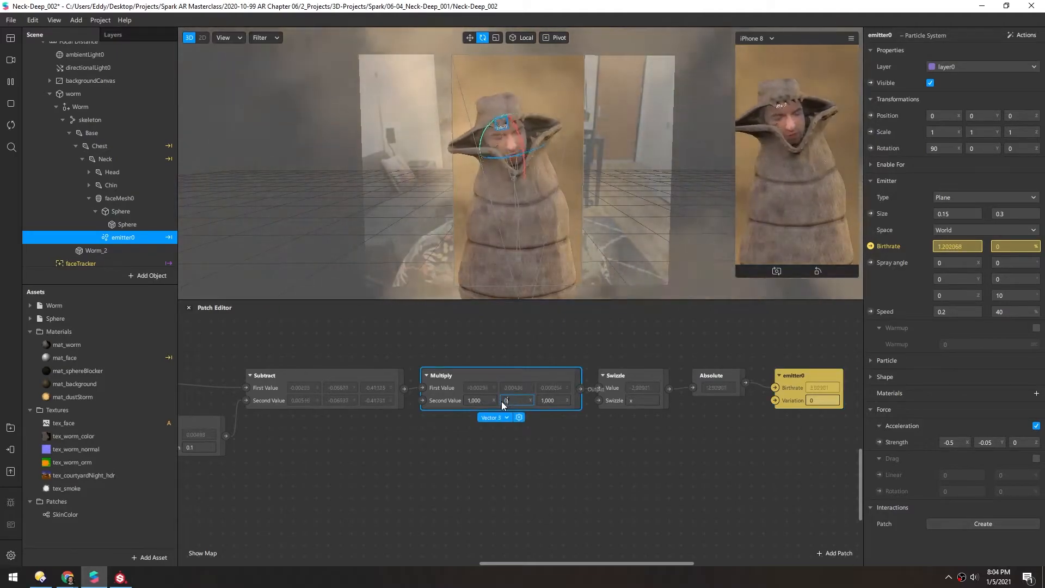
{"action": "key", "text": "Return"}
{"action": "double_click", "coordinate": [557, 400]}
{"action": "type", "text": "0"}
{"action": "key", "text": "Return"}
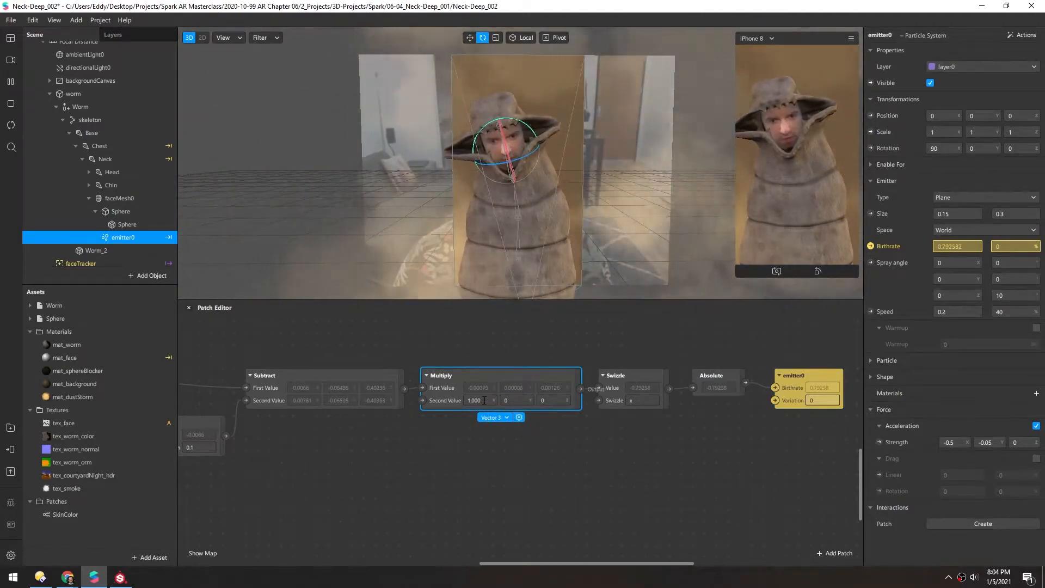
{"action": "double_click", "coordinate": [473, 400]}
{"action": "type", "text": "2"}
{"action": "key", "text": "Return"}
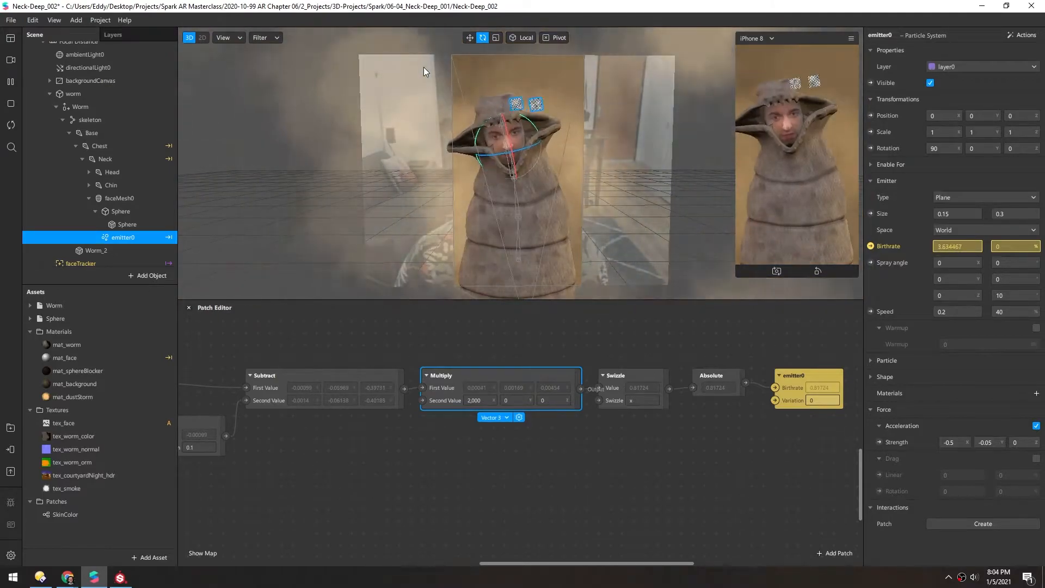
Step: Assign the mat_dustStorm material to the emitter0 particle system
{"action": "left_click", "coordinate": [1036, 393]}
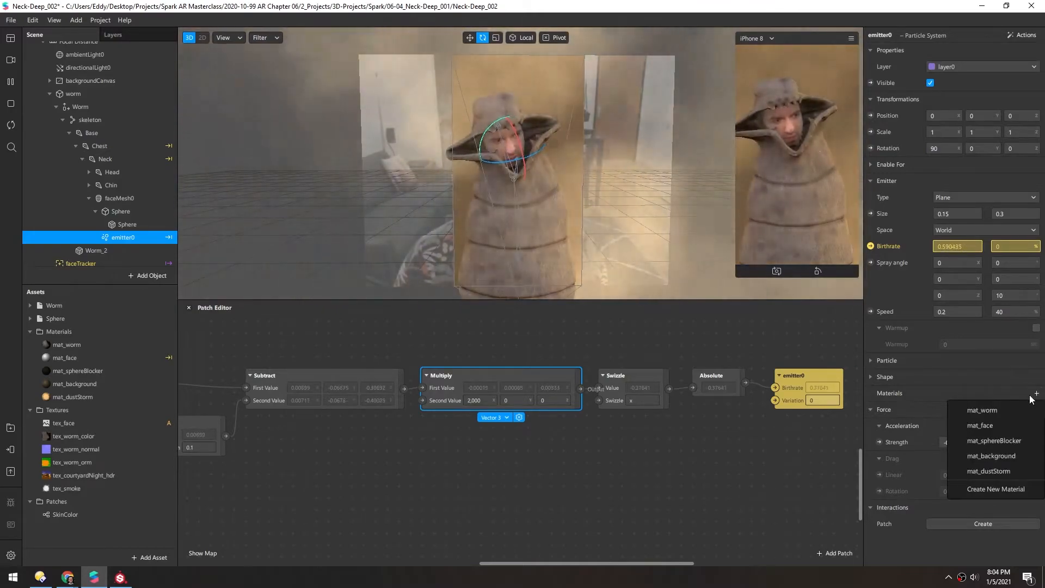
{"action": "left_click", "coordinate": [985, 471]}
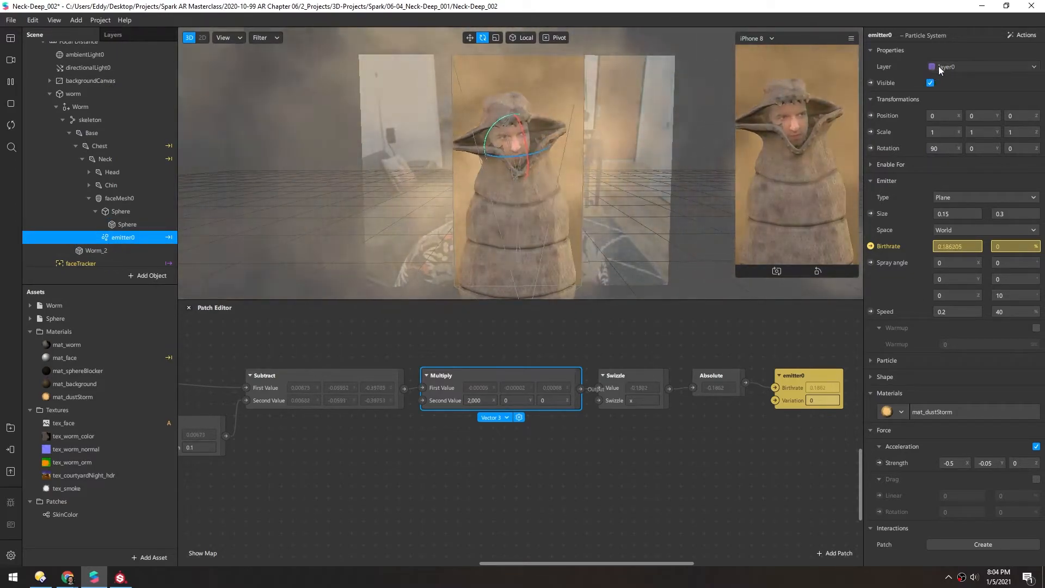
Step: Move the emitter0 particle system to layer1
{"action": "left_click", "coordinate": [938, 66]}
{"action": "left_click", "coordinate": [947, 79]}
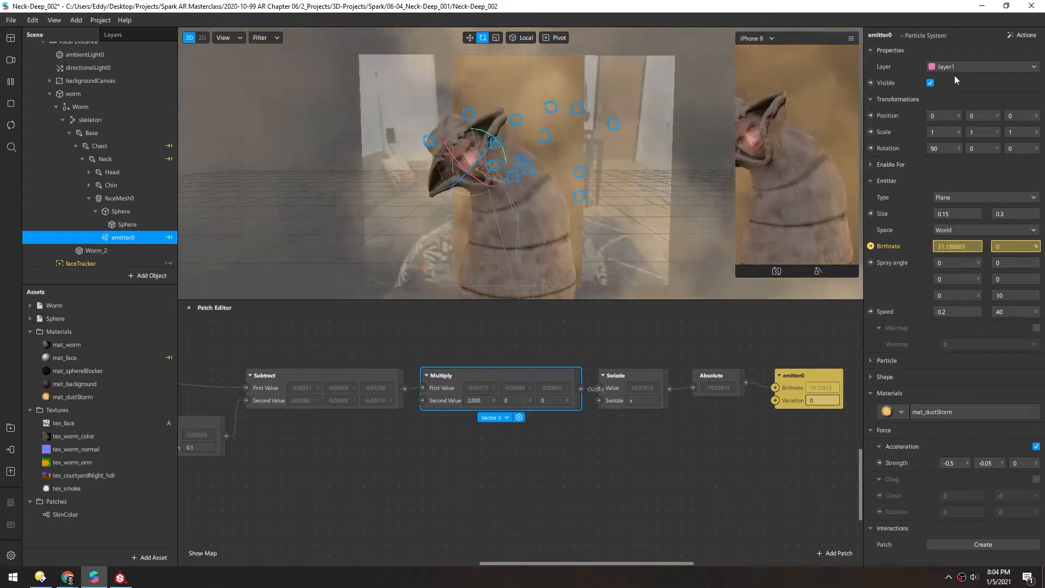
Step: Set the X component of the Multiply patch's second value to 20,000
{"action": "left_click", "coordinate": [474, 400]}
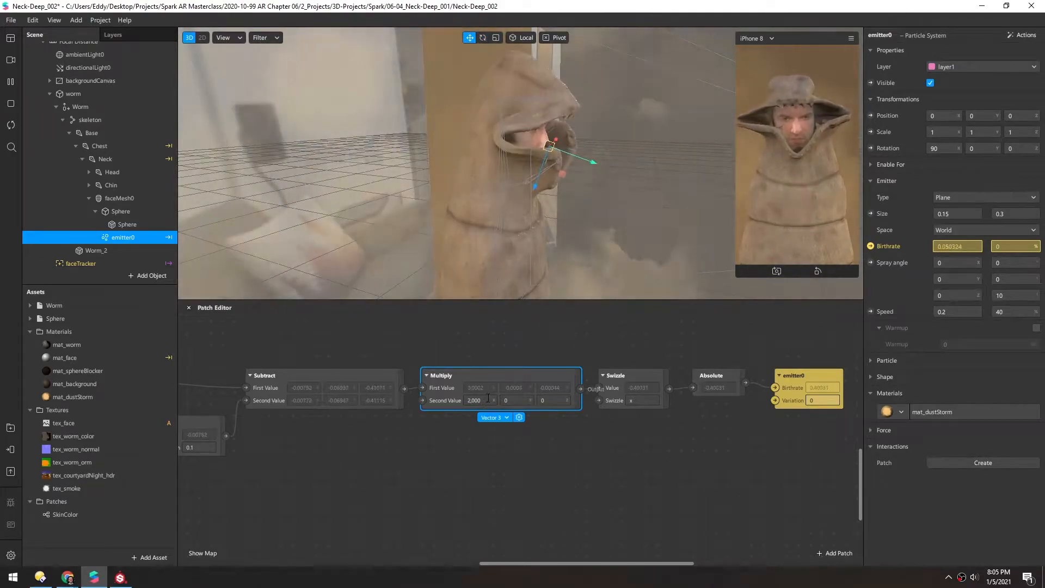
{"action": "type", "text": "0"}
{"action": "key", "text": "Return"}
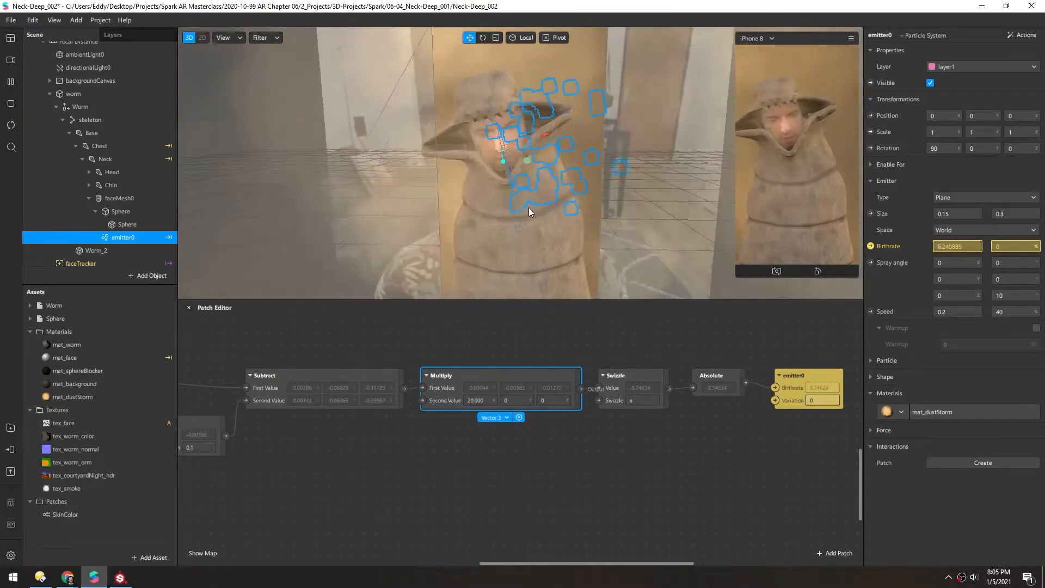
{"action": "left_click_drag", "start_coordinate": [479, 139], "coordinate": [492, 114]}
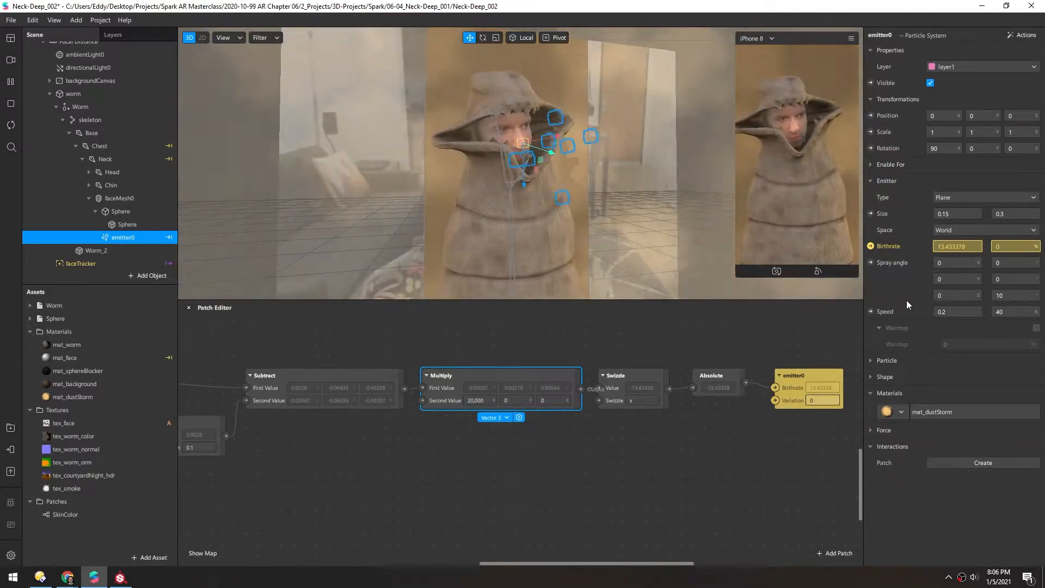
Step: Set emitter0's particle speed to 0.5 and check the dust around the worm's head in the viewport
{"action": "left_click", "coordinate": [946, 315]}
{"action": "key", "text": "BackSpace"}
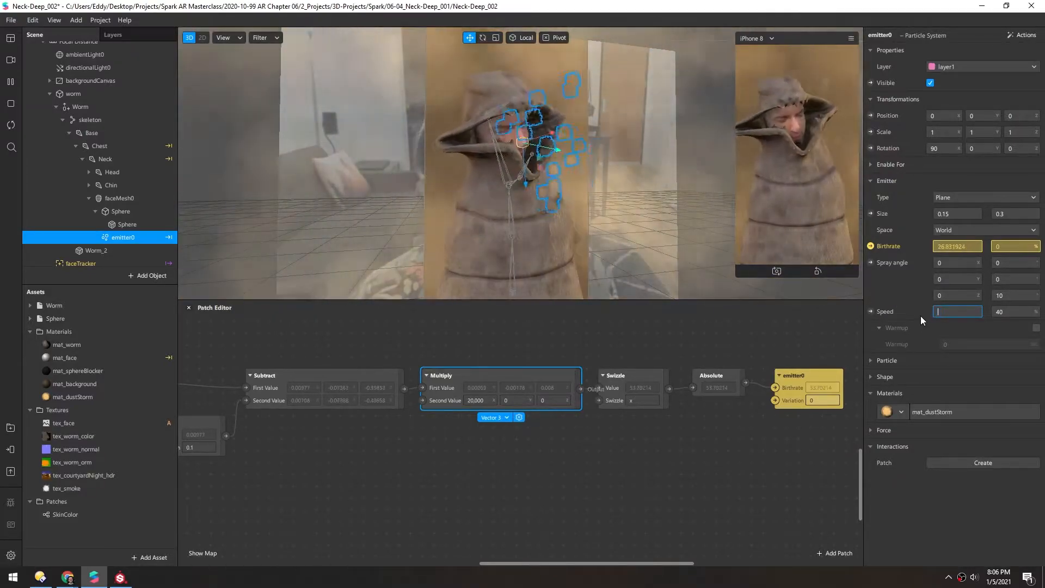
{"action": "type", "text": "0.5"}
{"action": "left_click_drag", "start_coordinate": [537, 222], "coordinate": [491, 175]}
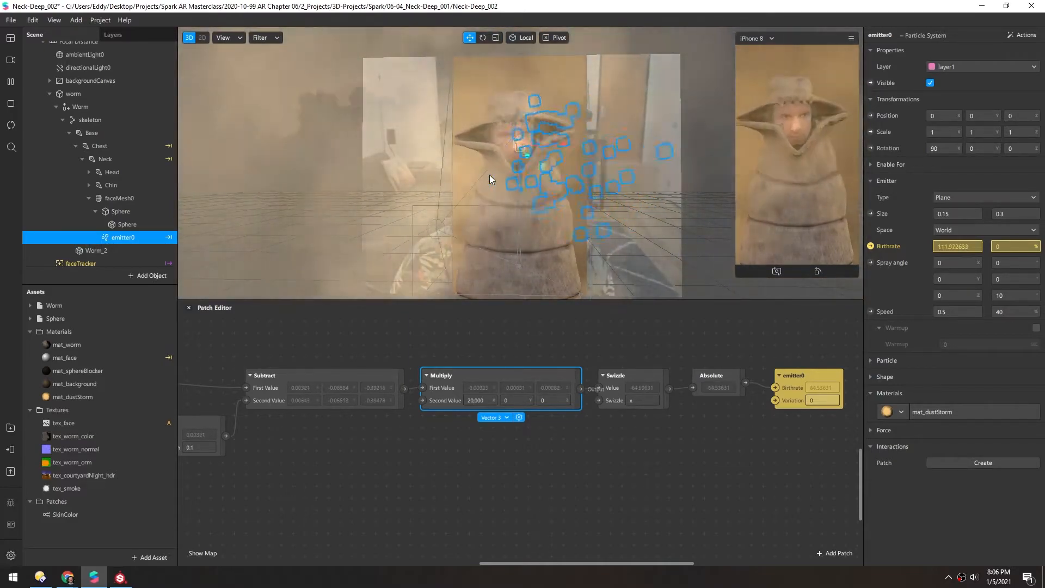
{"action": "left_click_drag", "start_coordinate": [489, 174], "coordinate": [496, 135]}
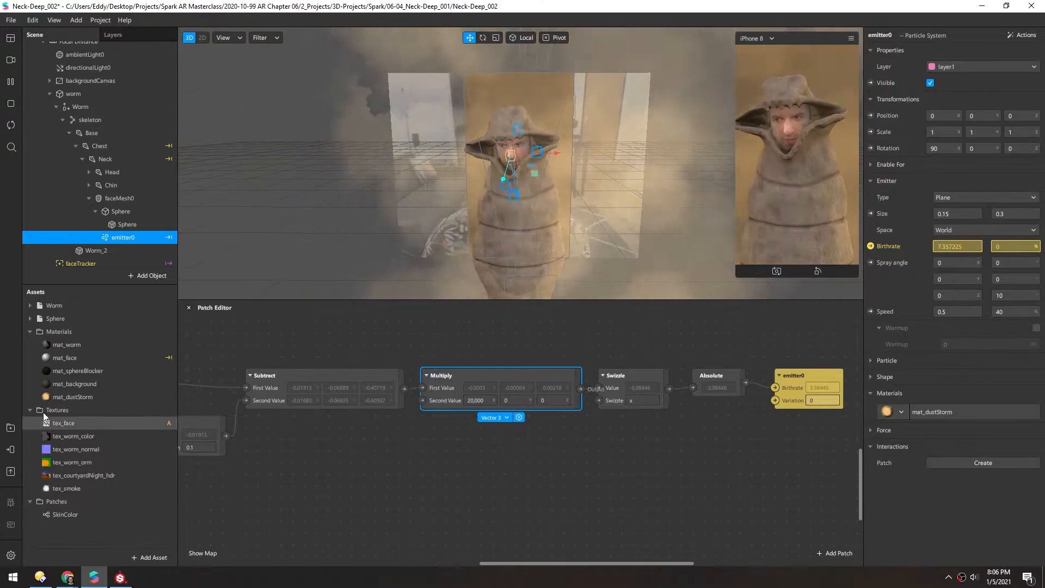
Step: Duplicate the mat_dustStorm material
{"action": "double_click", "coordinate": [45, 398]}
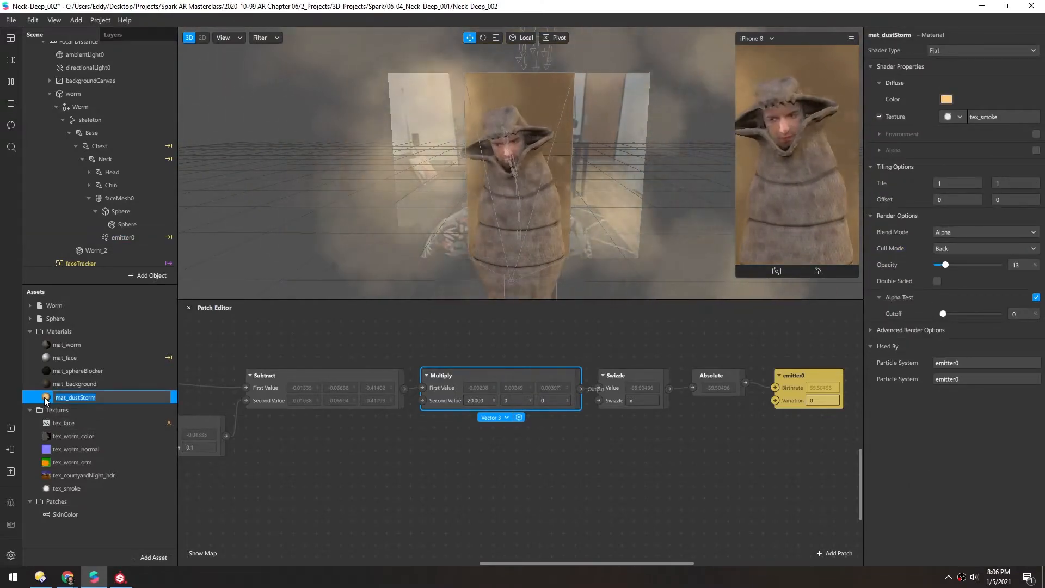
{"action": "left_click", "coordinate": [44, 387]}
{"action": "left_click", "coordinate": [44, 394]}
{"action": "key", "text": "ctrl+d"}
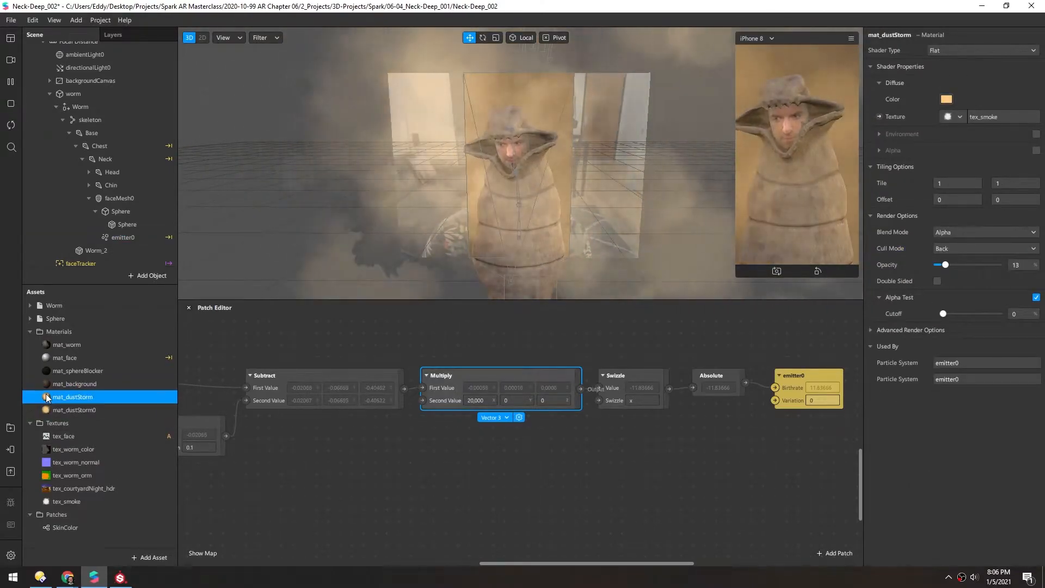
Step: Disable Use Depth Test and Write to Depth Buffer in the advanced render options of mat_dustStorm0
{"action": "left_click", "coordinate": [40, 410]}
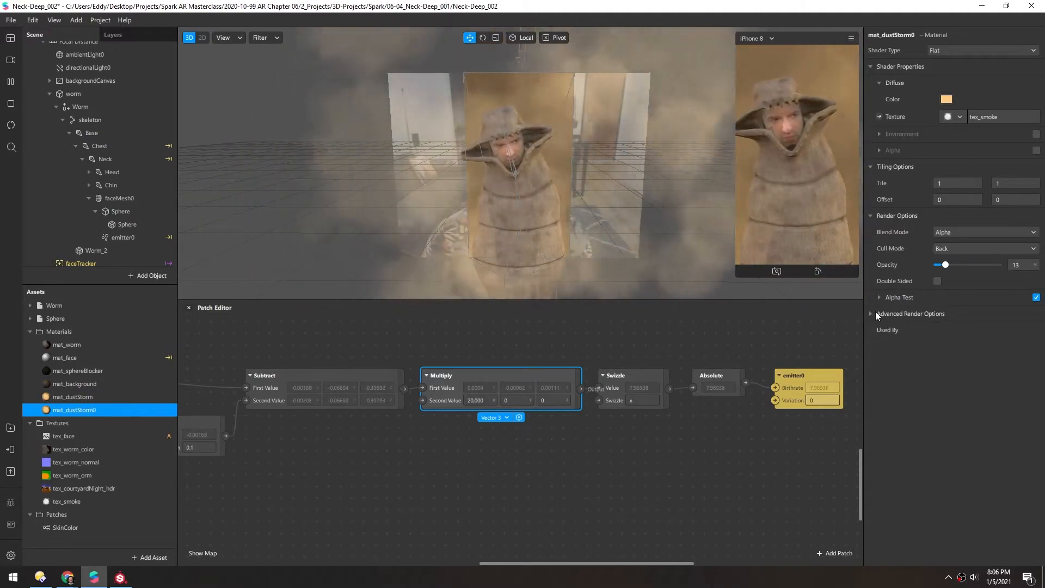
{"action": "left_click", "coordinate": [872, 313]}
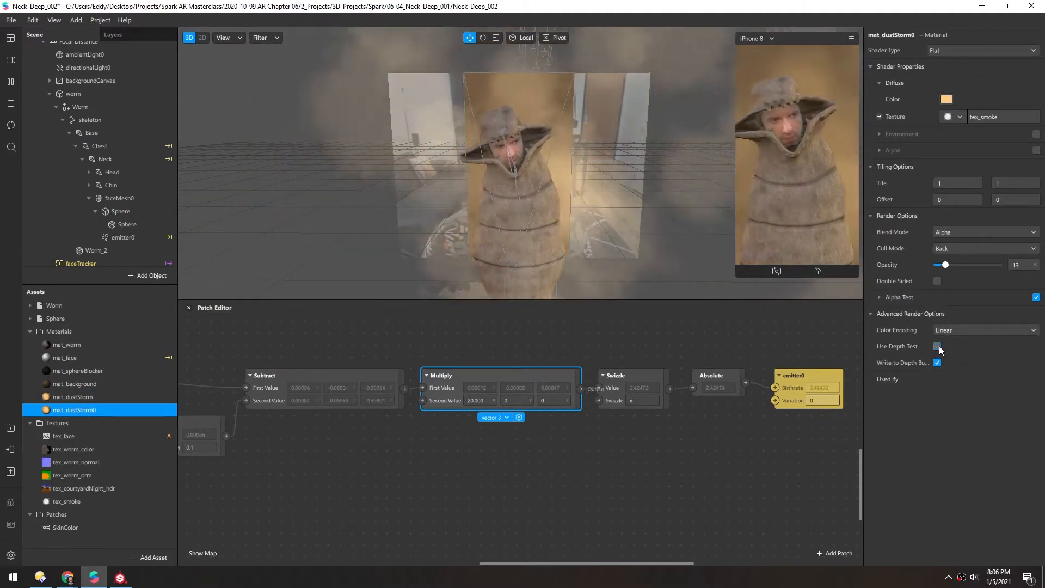
{"action": "left_click", "coordinate": [938, 364]}
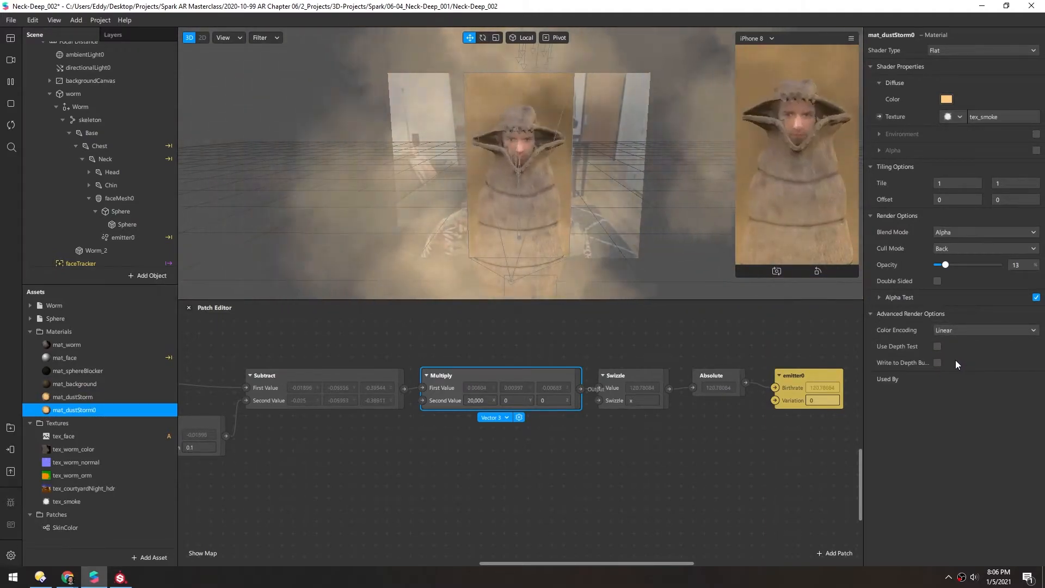
Step: Assign the mat_dustStorm0 material to emitter0 and rename the particle system shakeDust
{"action": "left_click", "coordinate": [123, 237]}
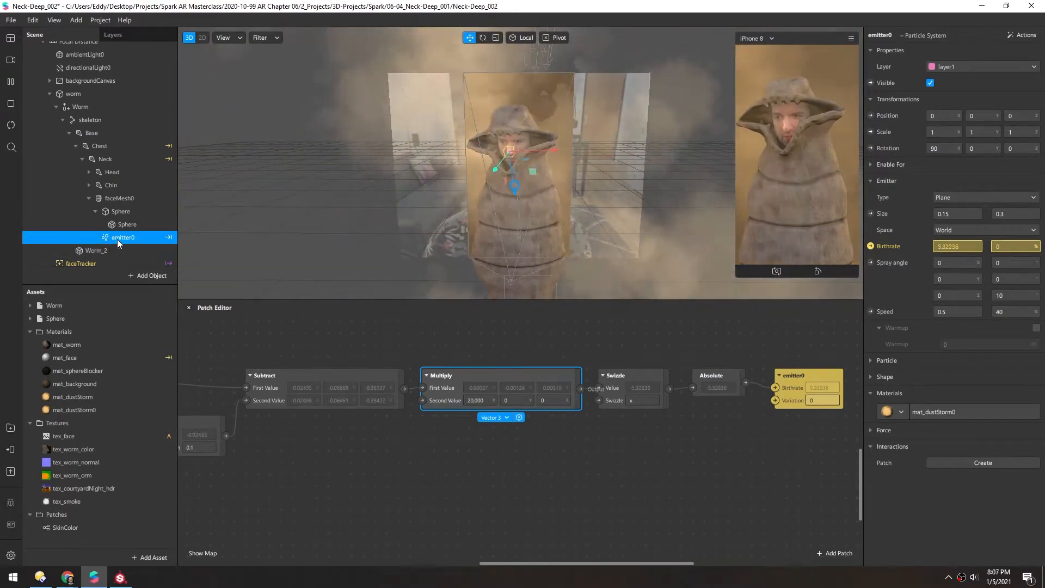
{"action": "double_click", "coordinate": [117, 239]}
{"action": "type", "text": "shakeDust"}
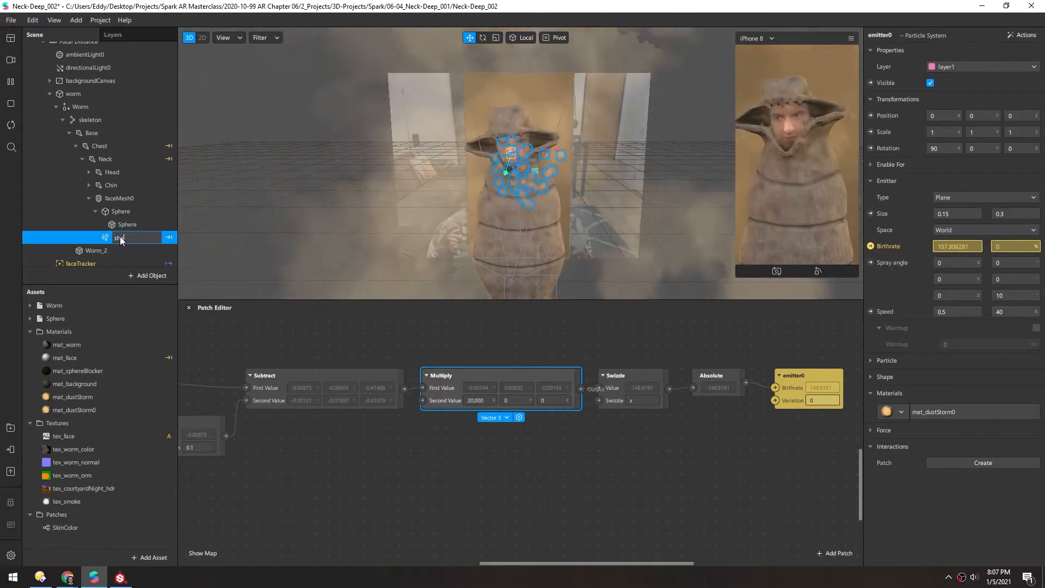
{"action": "key", "text": "Return"}
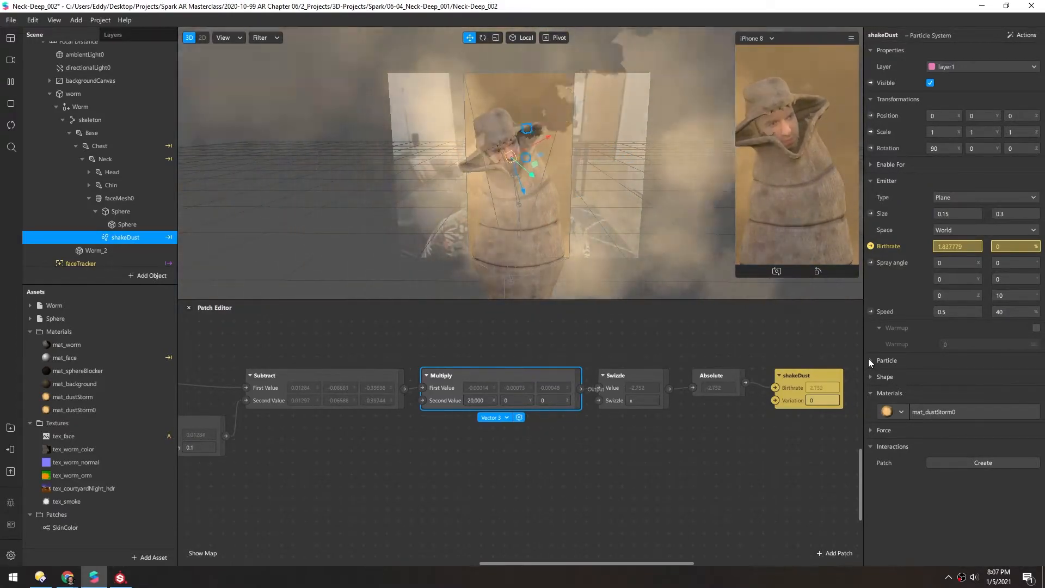
Step: Set the particle scale of shakeDust to 0.002
{"action": "left_click", "coordinate": [870, 361]}
{"action": "left_click", "coordinate": [956, 377]}
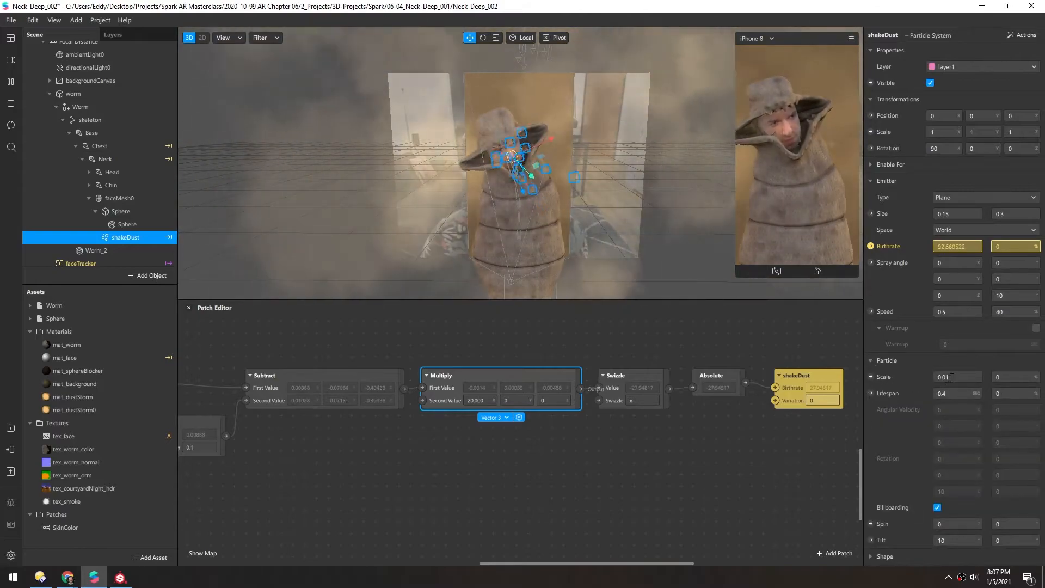
{"action": "type", "text": "0.002"}
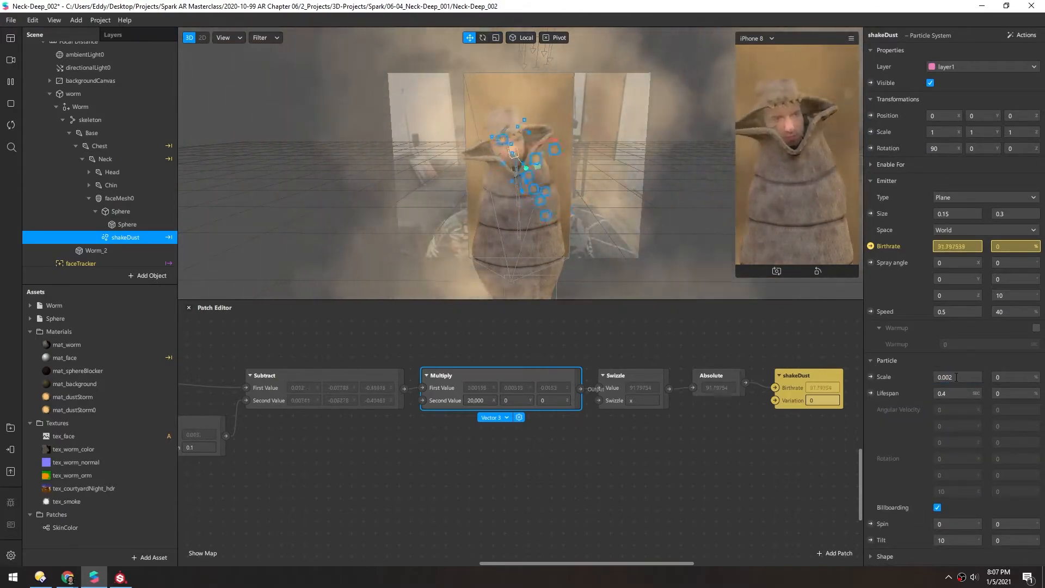
{"action": "key", "text": "Return"}
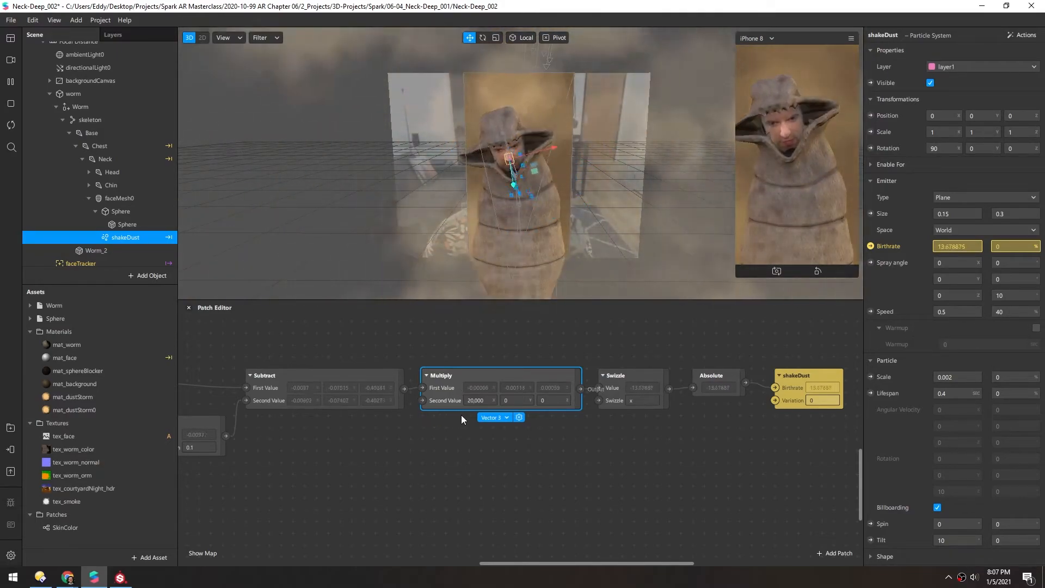
Step: Raise the X component of the Multiply patch's second value to 100,000
{"action": "left_click", "coordinate": [471, 400]}
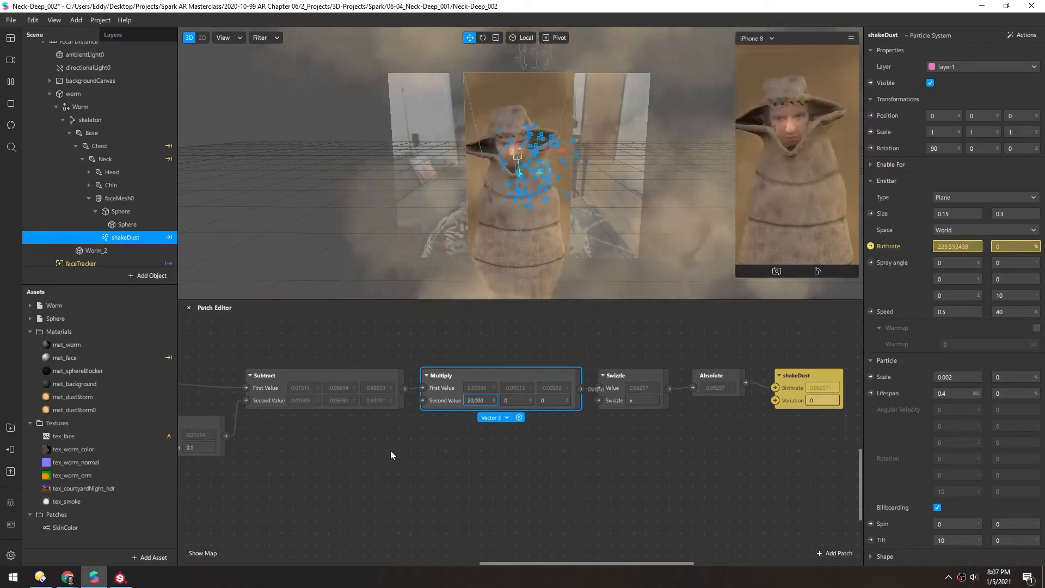
{"action": "scroll", "coordinate": [403, 430], "scroll_direction": "left", "scroll_amount": 5}
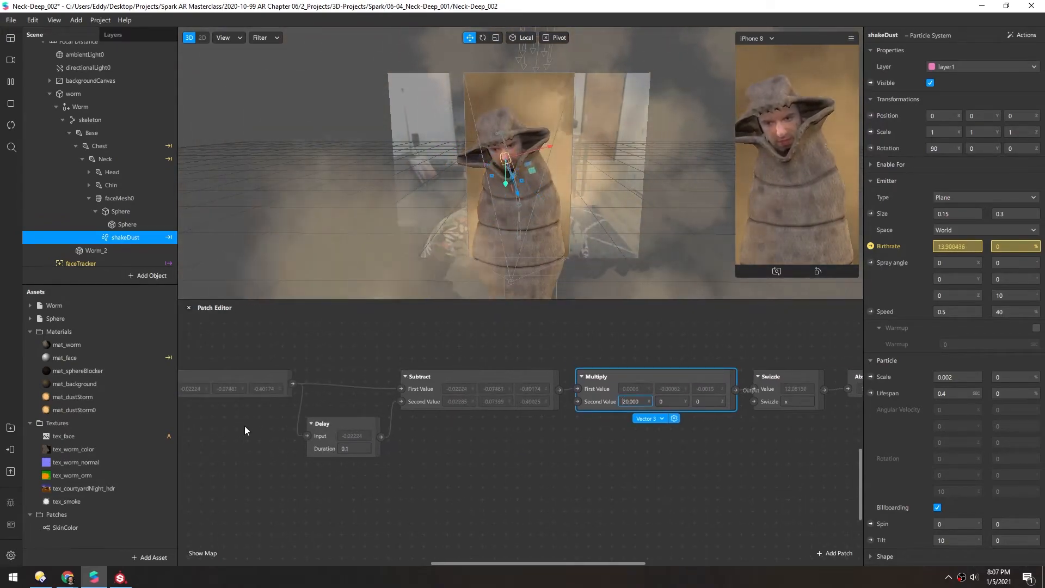
{"action": "middle_click_drag", "start_coordinate": [257, 395], "coordinate": [336, 391]}
{"action": "middle_click_drag", "start_coordinate": [638, 440], "coordinate": [374, 447]}
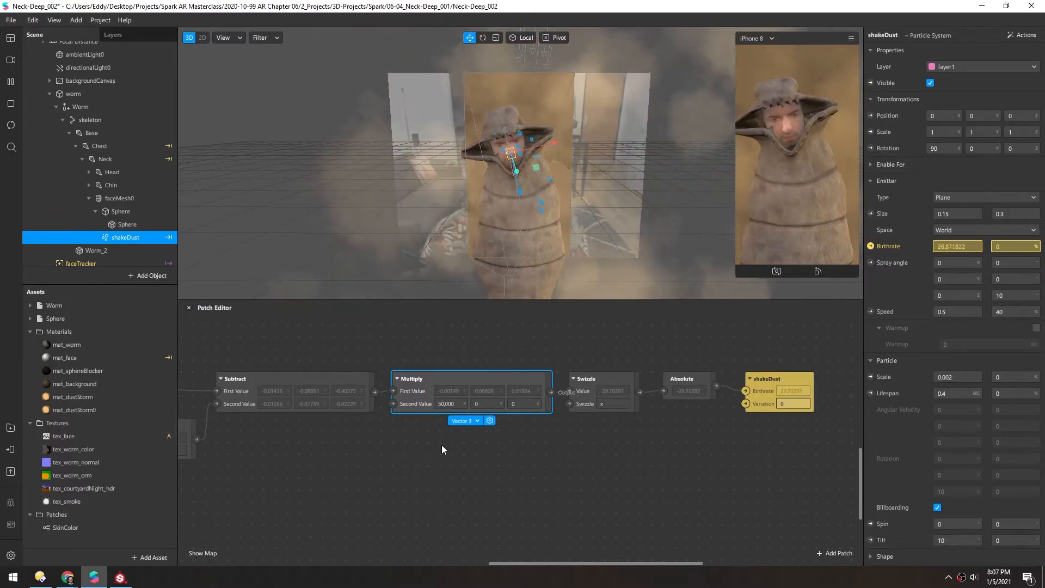
{"action": "type", "text": "5"}
{"action": "key", "text": "Return"}
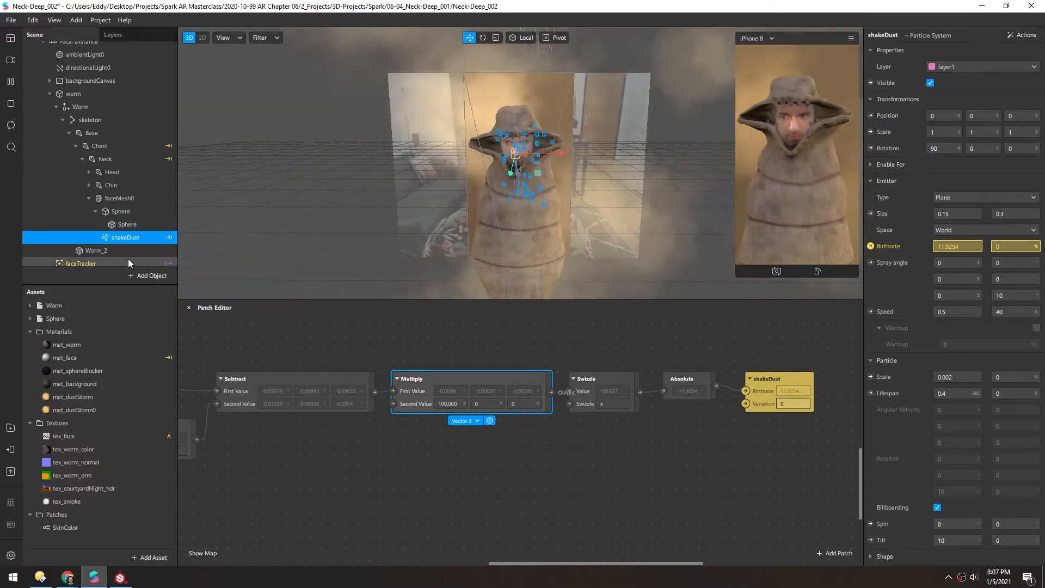
Step: Rename the mat_dustStorm0 material as mat_dustShake
{"action": "left_click", "coordinate": [46, 410]}
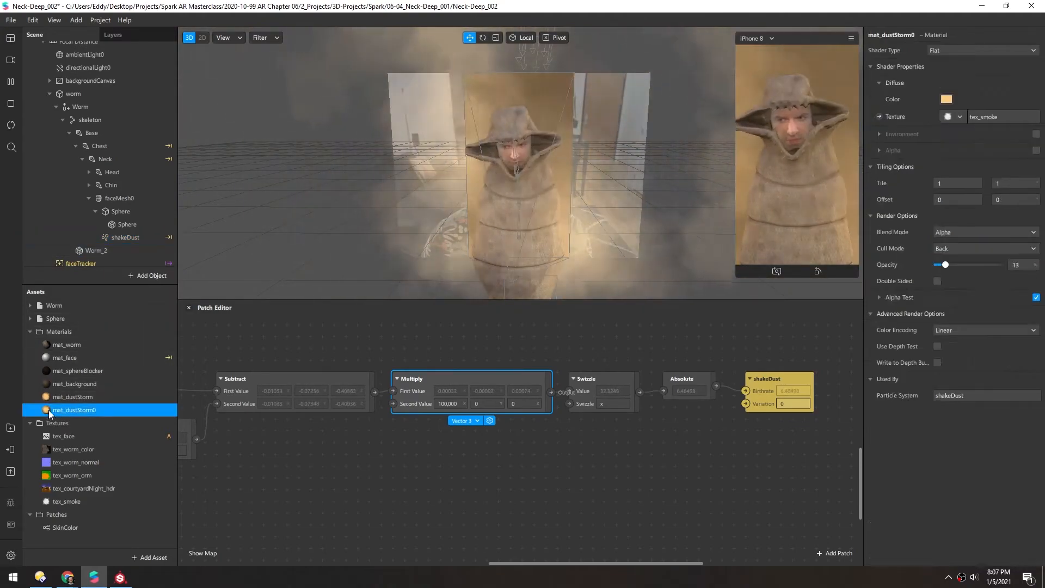
{"action": "left_click", "coordinate": [89, 410]}
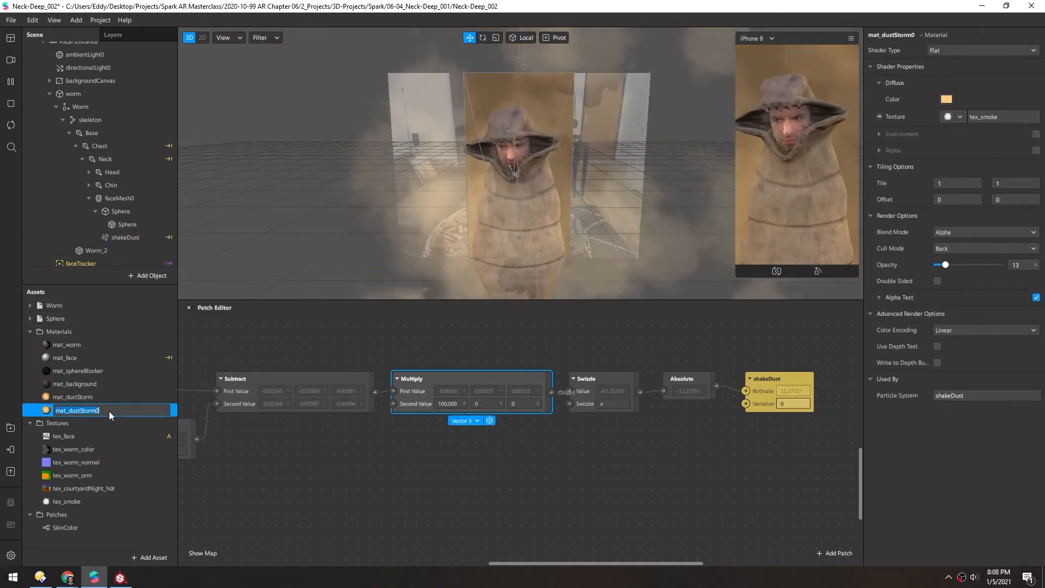
{"action": "type", "text": "mat_dustShake"}
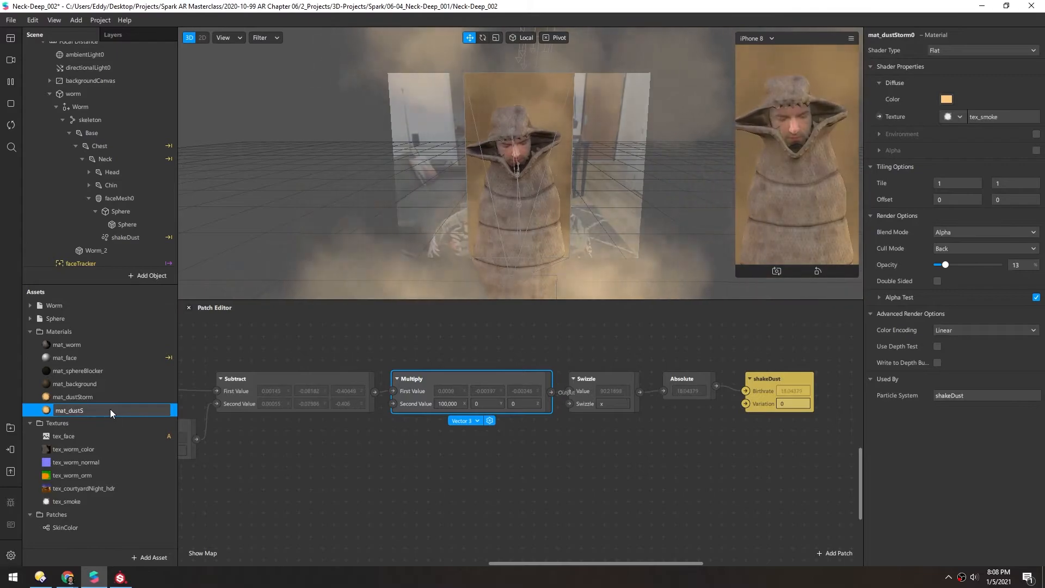
{"action": "key", "text": "Return"}
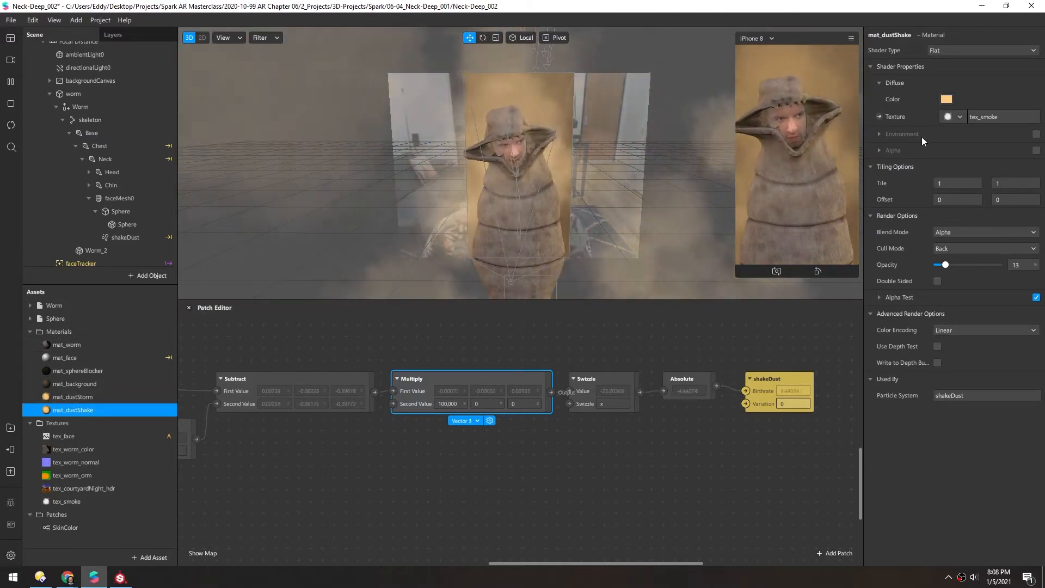
Step: Set mat_dustShake's diffuse color to the pale cream #ffeac6 and enlarge the device preview to check the effect
{"action": "left_click", "coordinate": [946, 98]}
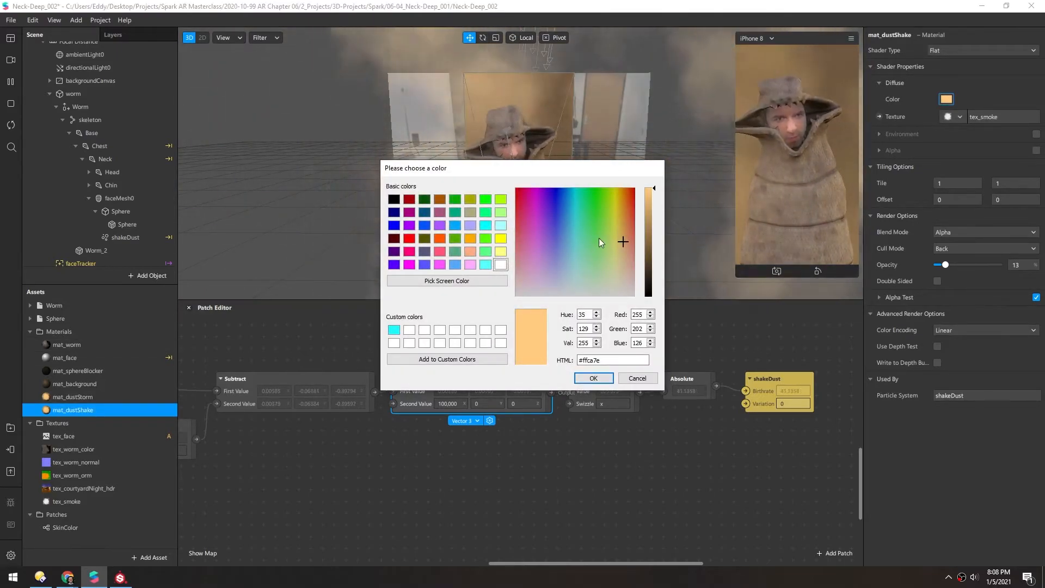
{"action": "left_click", "coordinate": [622, 273]}
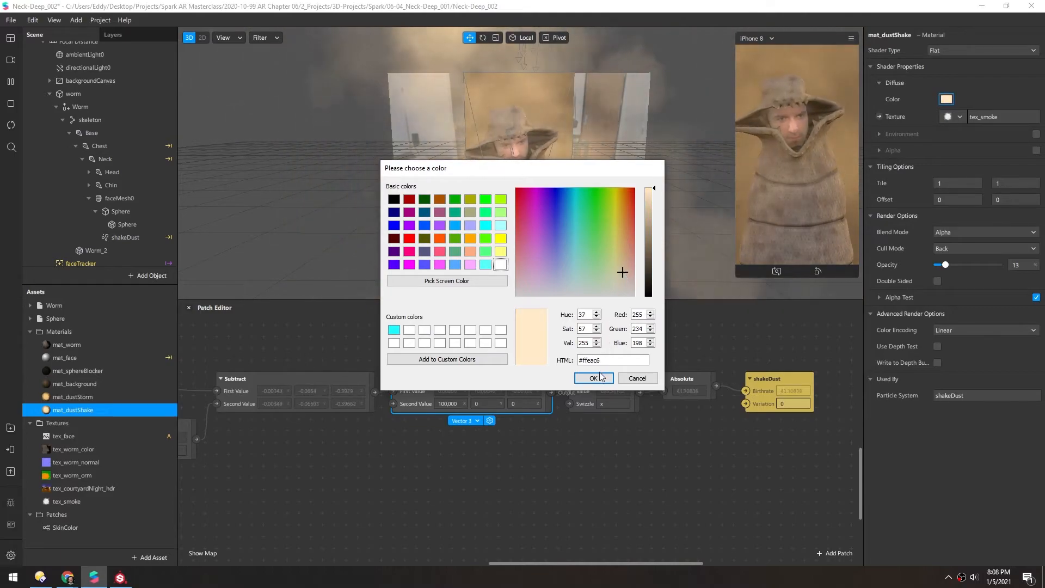
{"action": "key", "text": "Return"}
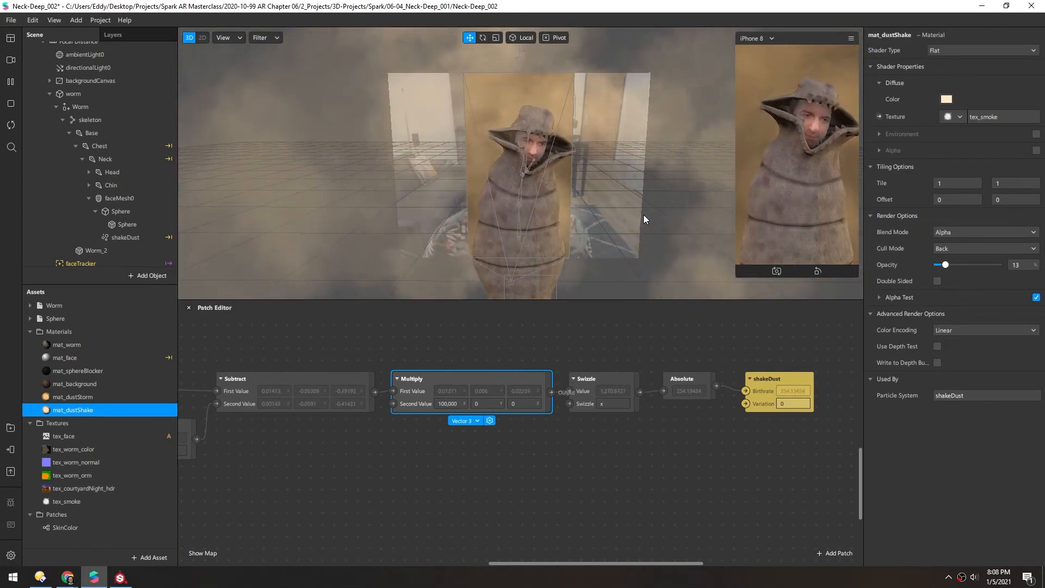
{"action": "left_click_drag", "start_coordinate": [736, 277], "coordinate": [448, 305]}
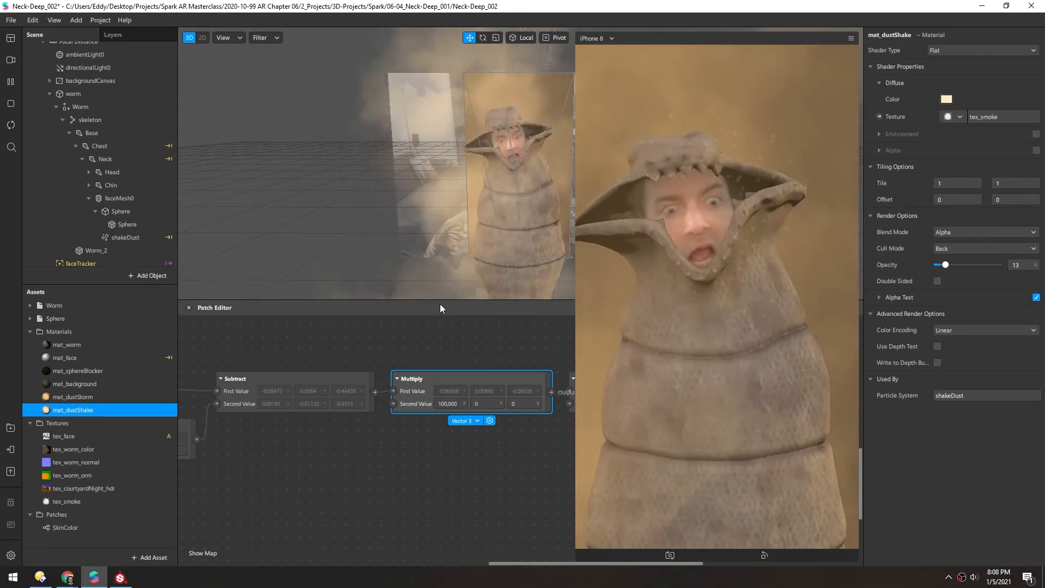